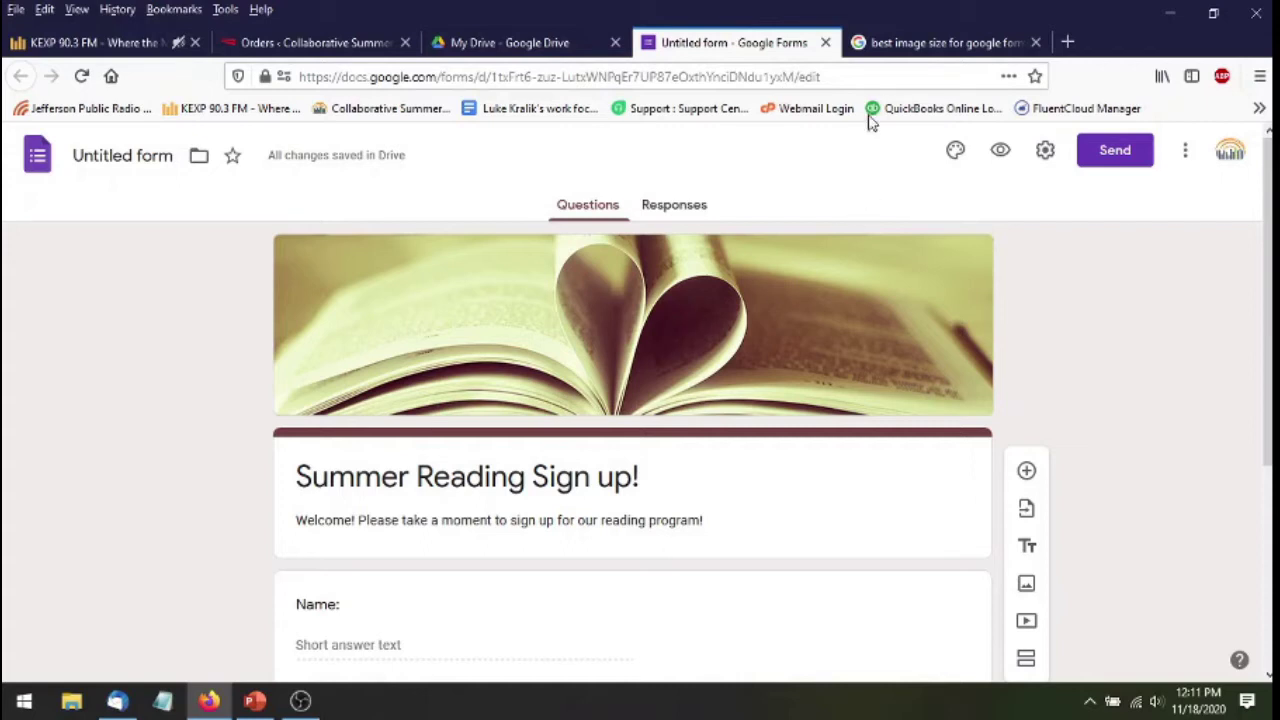
- Switch to the 'best image size for google form' search results tab
left_click(897, 50)
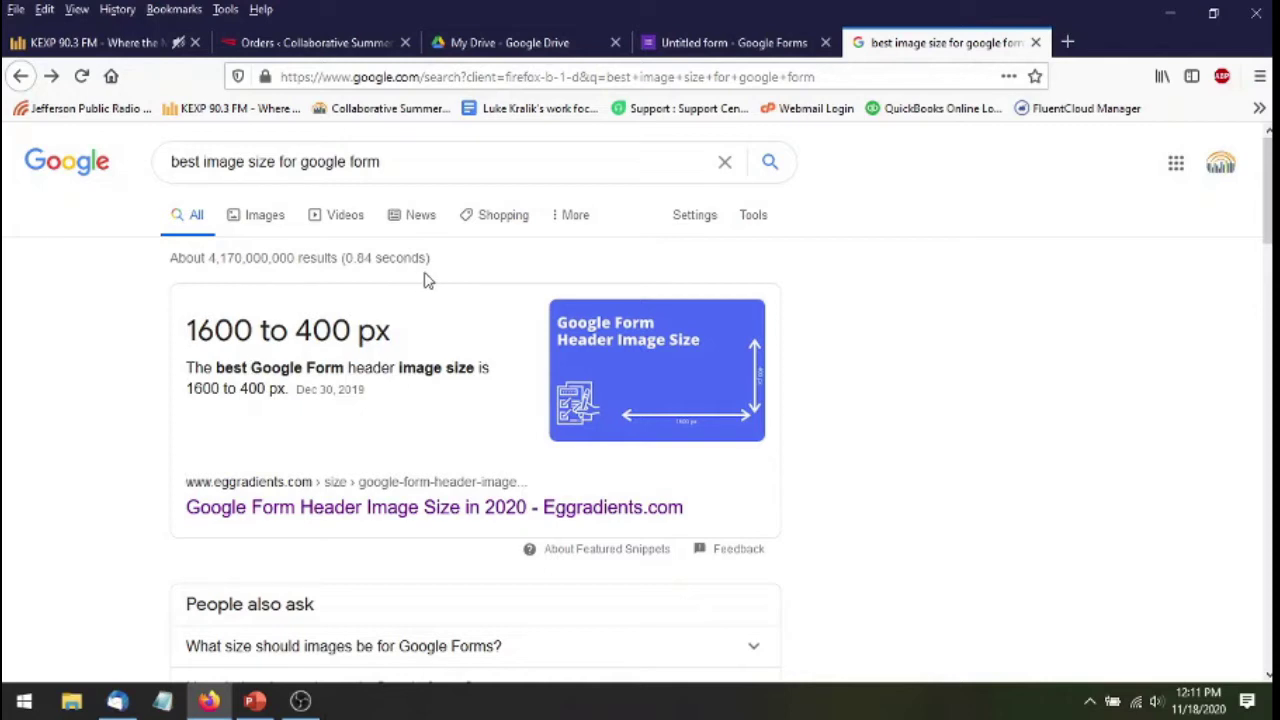
- Switch from the search results to PowerPoint using its taskbar icon
left_click(255, 700)
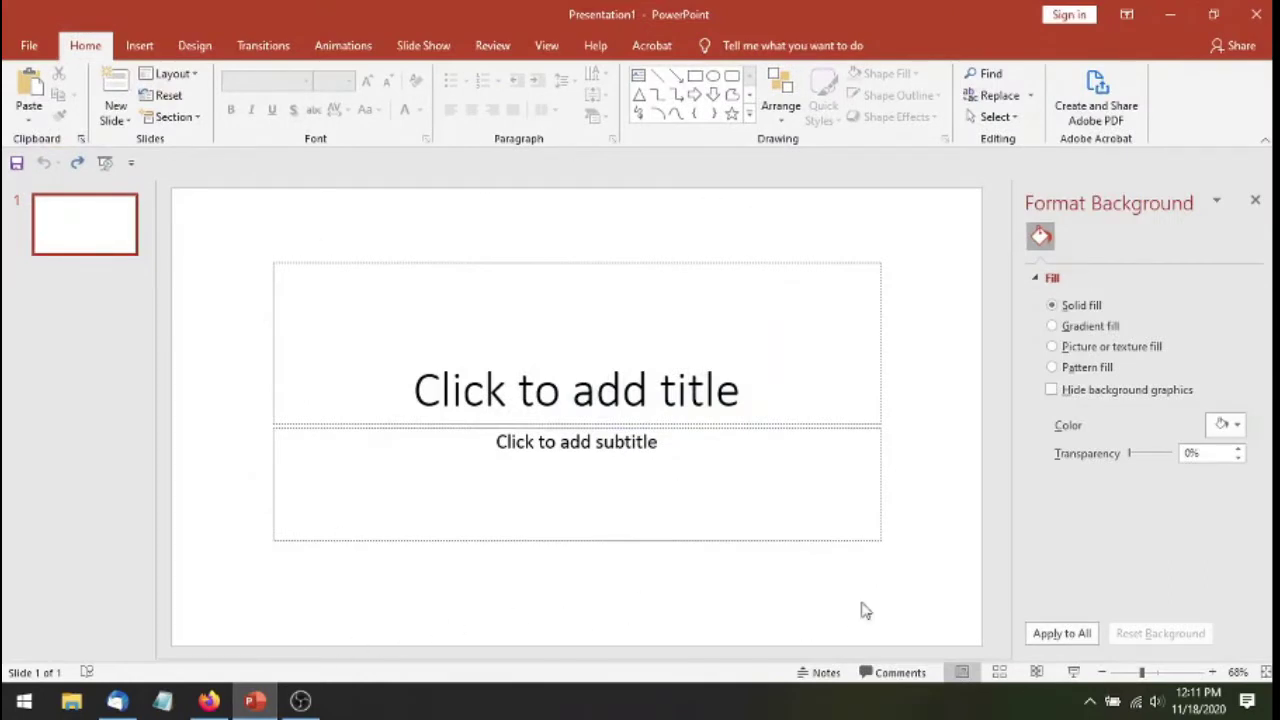
- Set a custom slide size of 1600px by 400px and maximize the content to fit
left_click(195, 48)
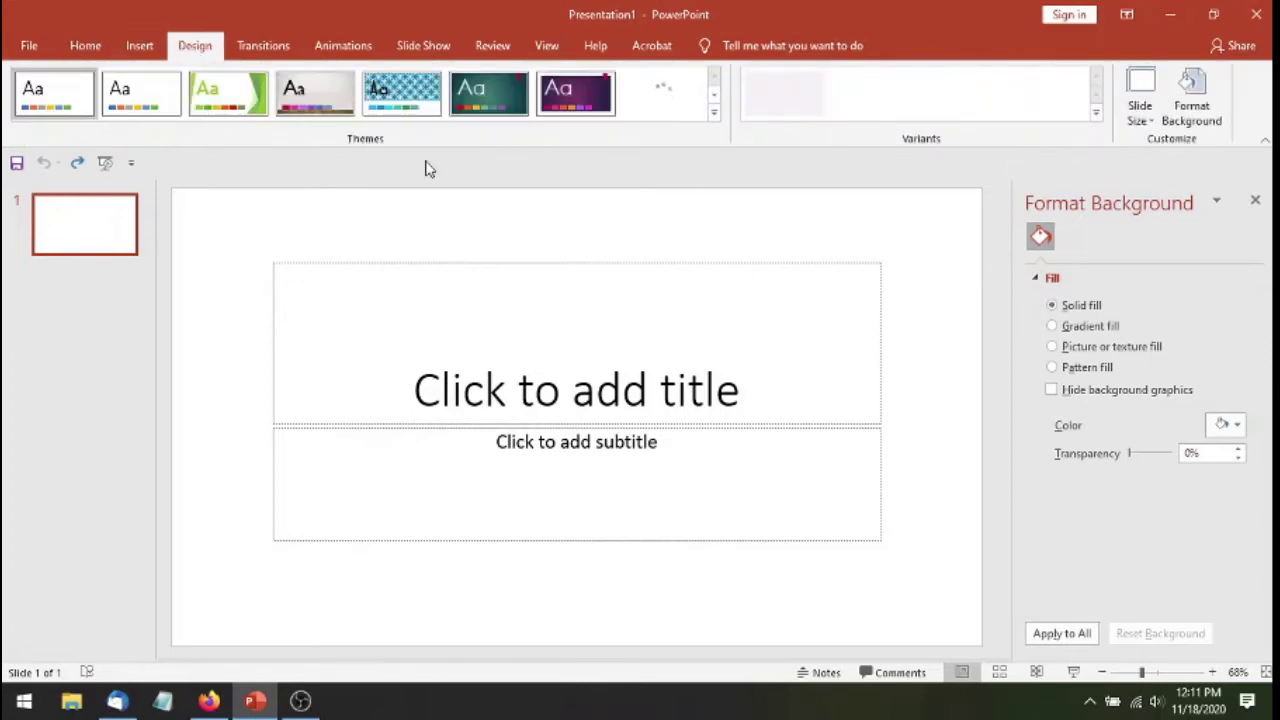
left_click(1146, 116)
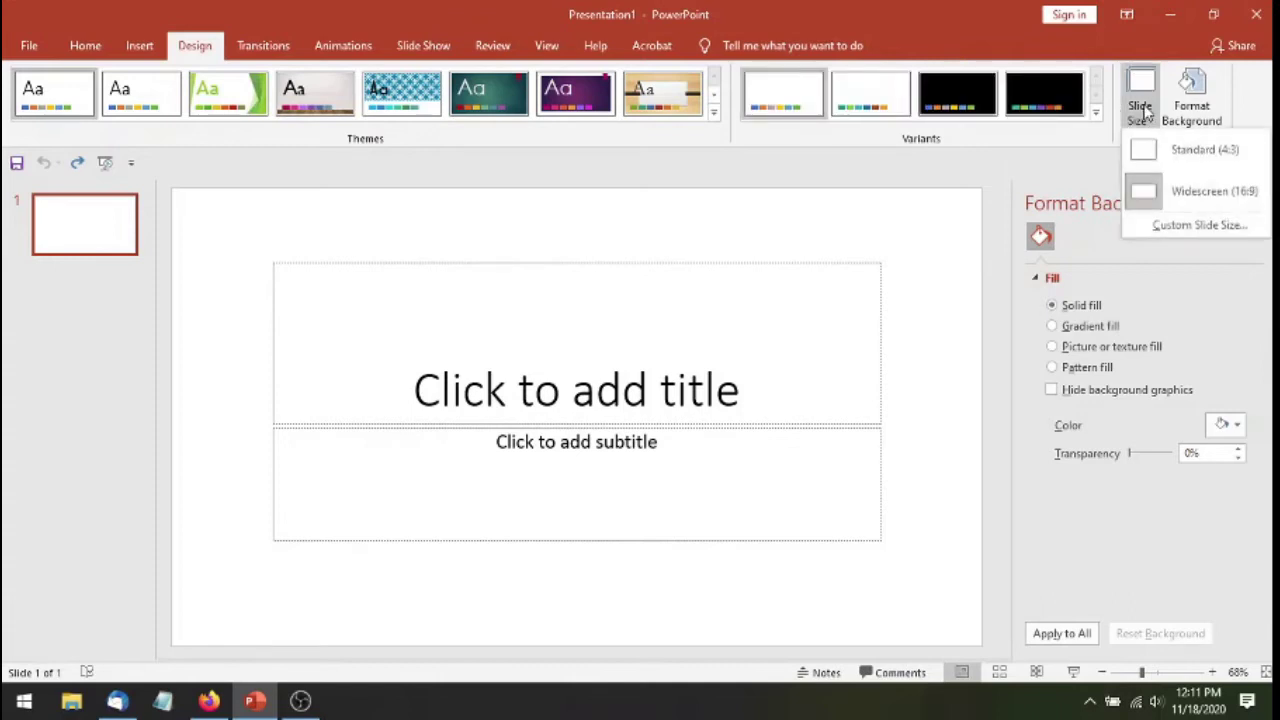
left_click(1190, 225)
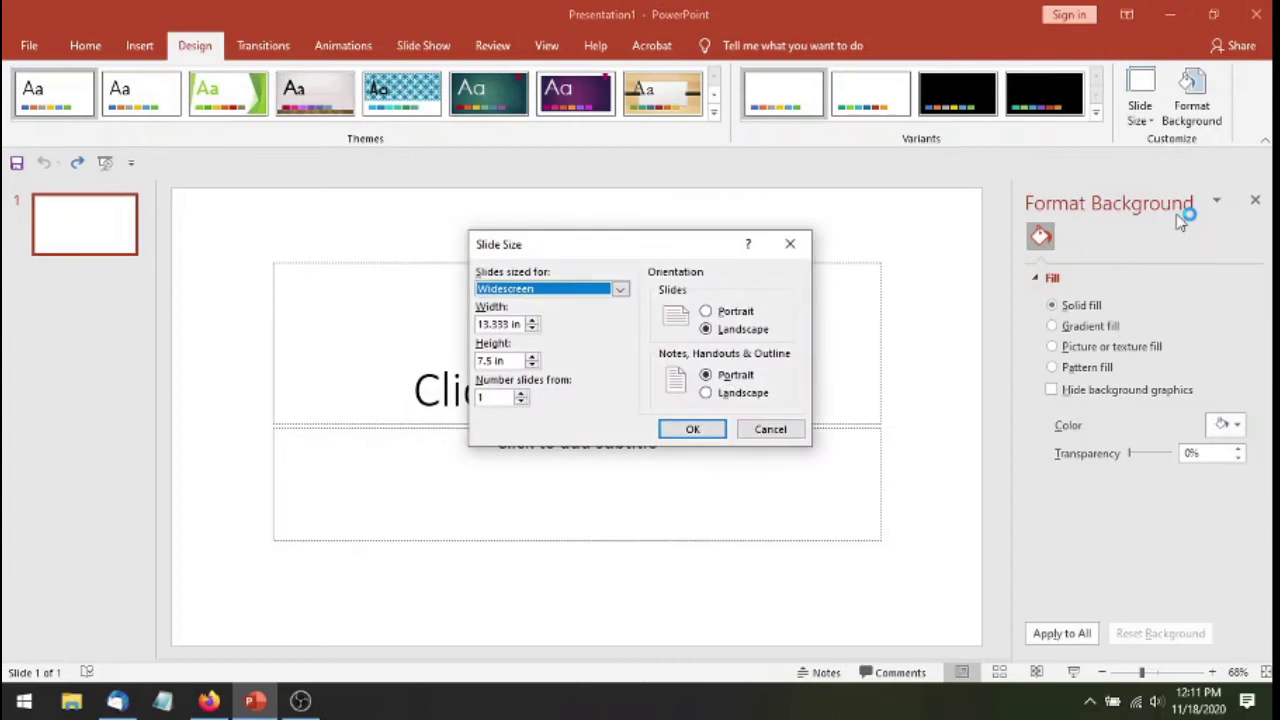
left_click(497, 323)
double_click(497, 323)
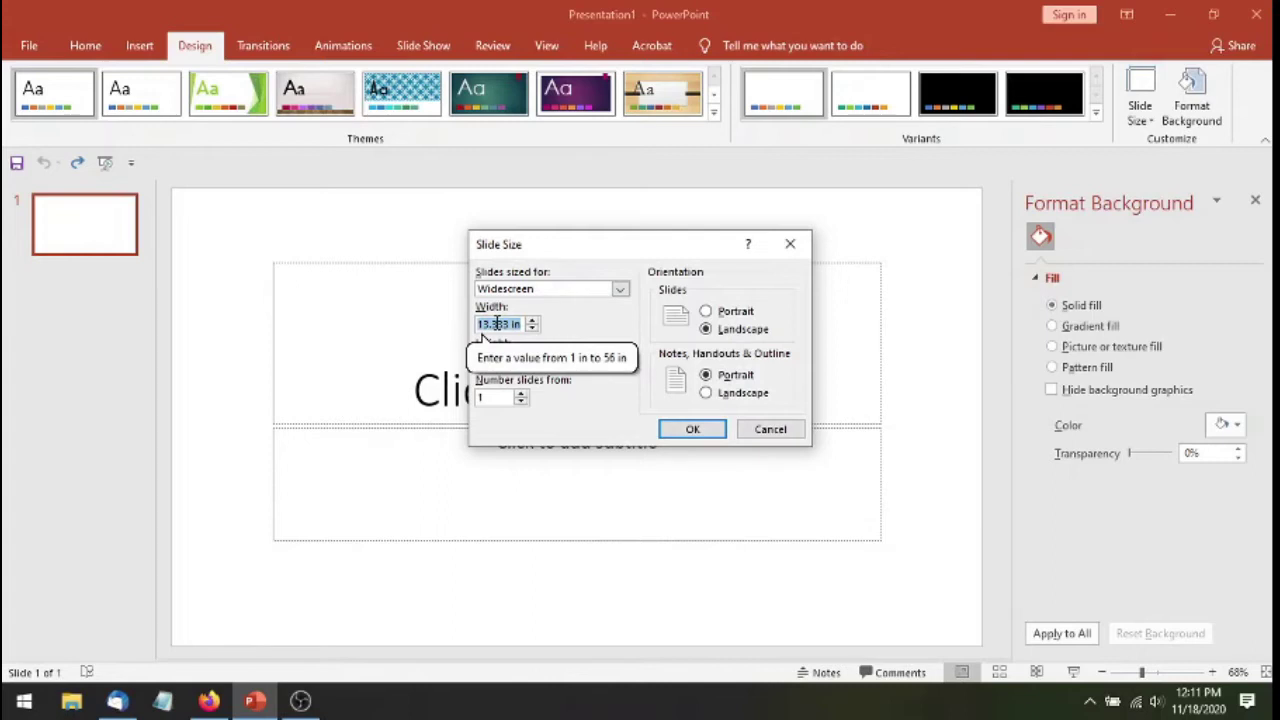
type("1600")
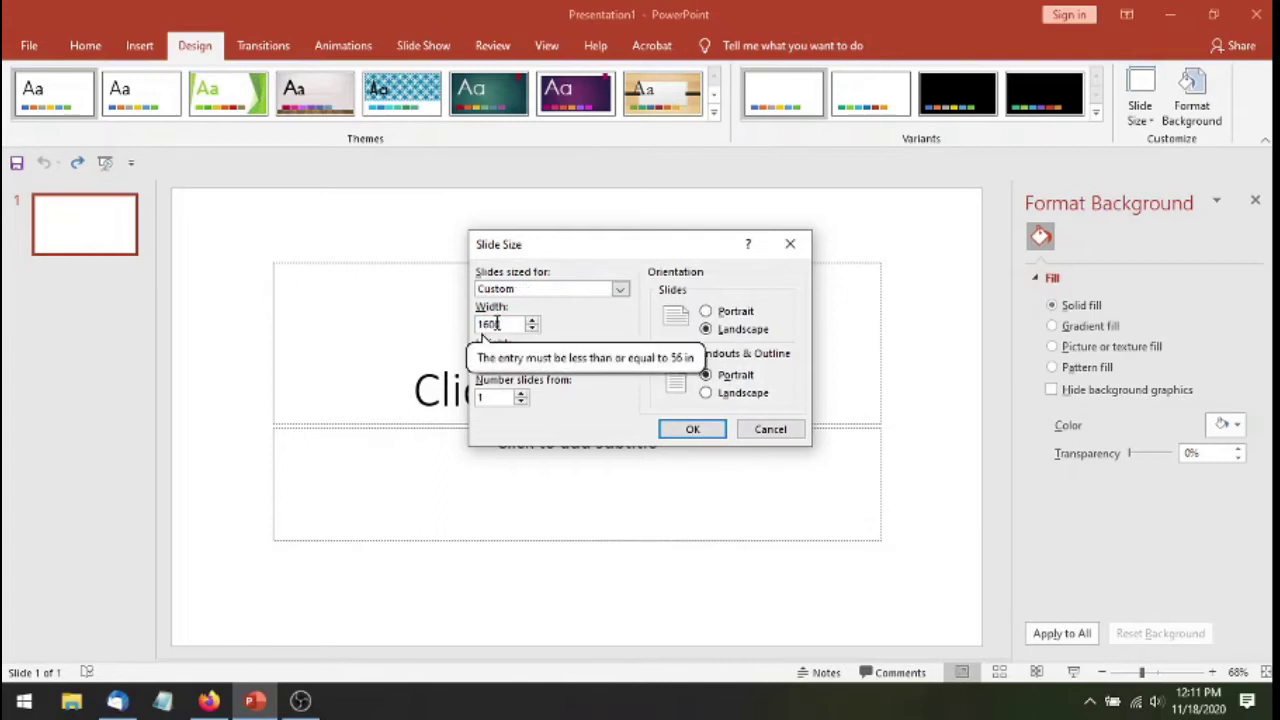
type("px")
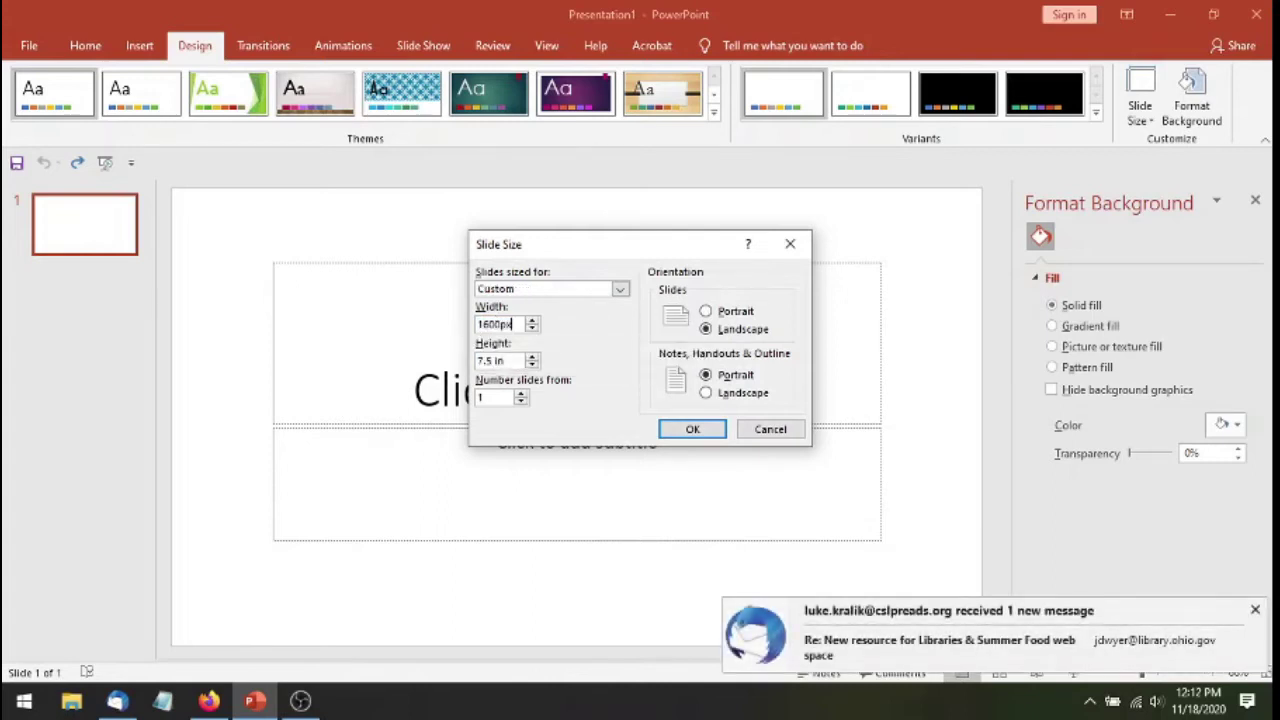
left_click(513, 360)
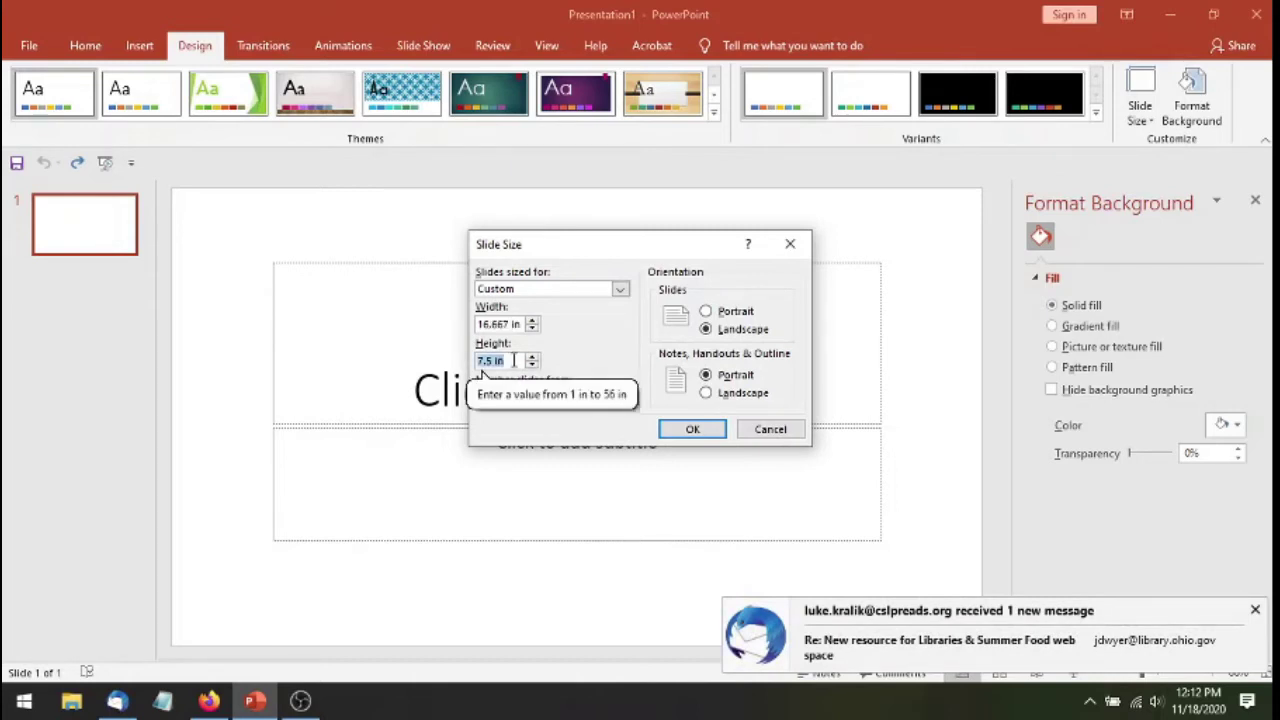
type("400")
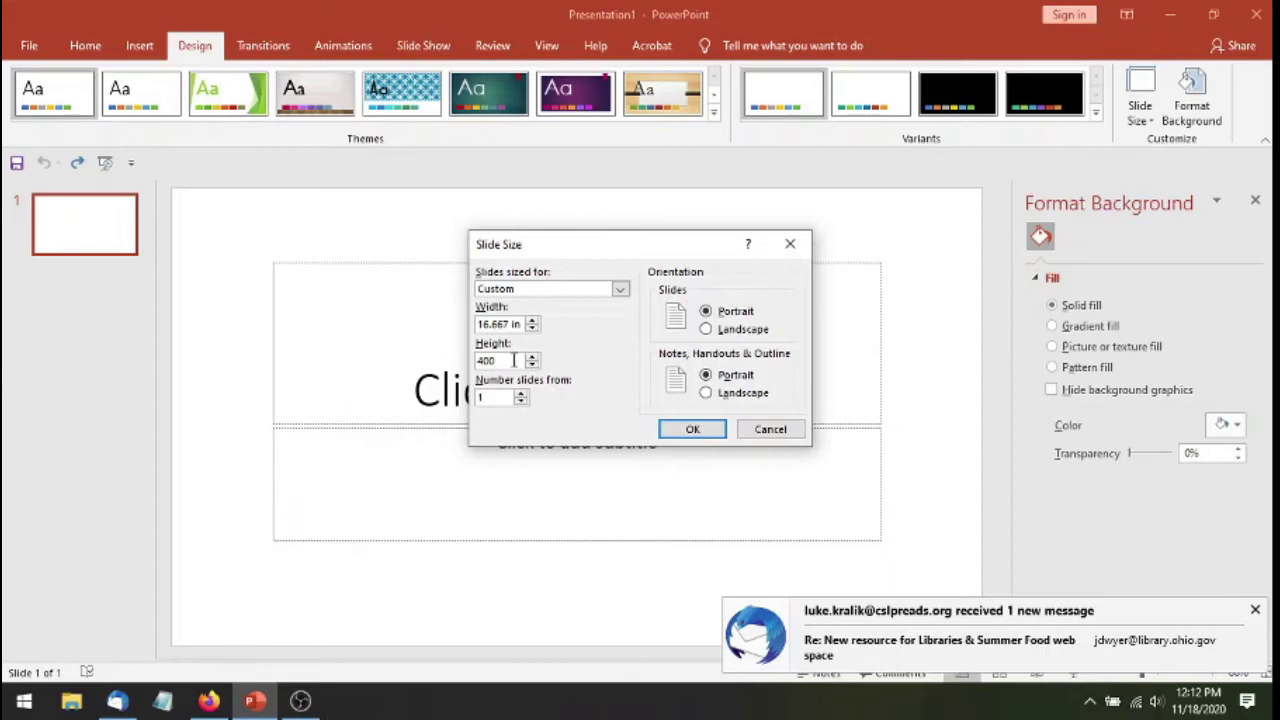
type("px")
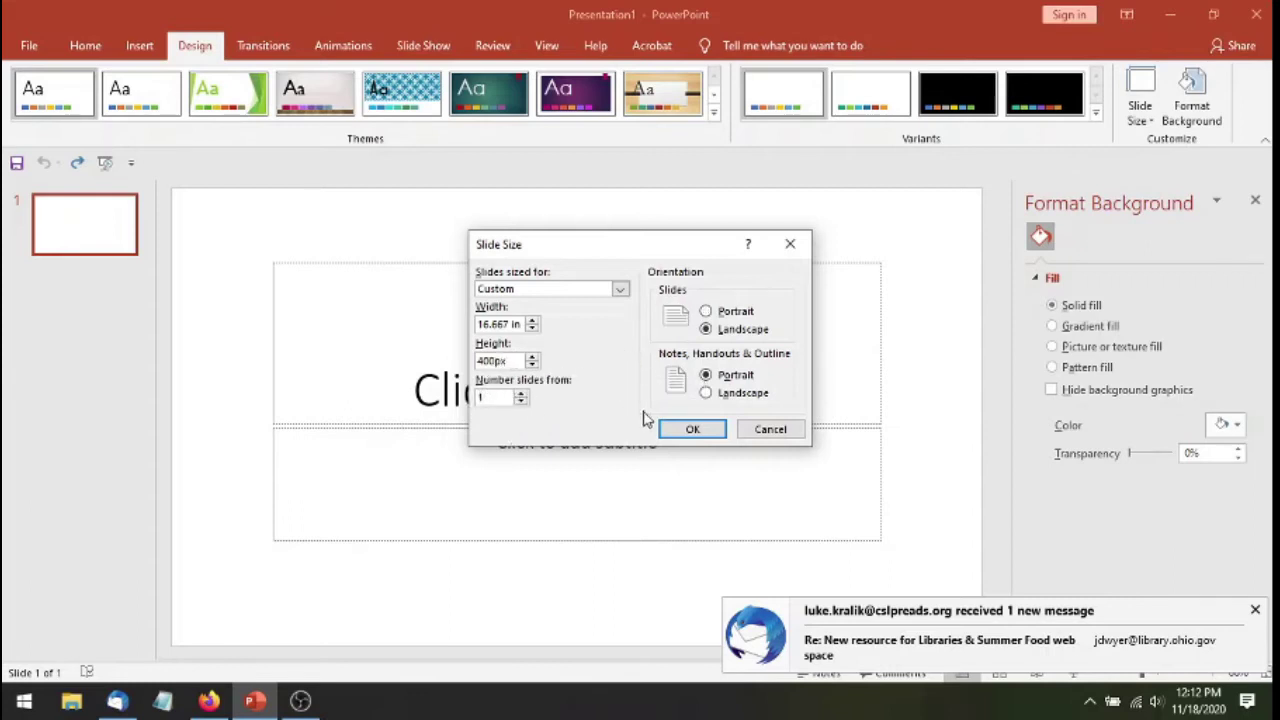
left_click(678, 428)
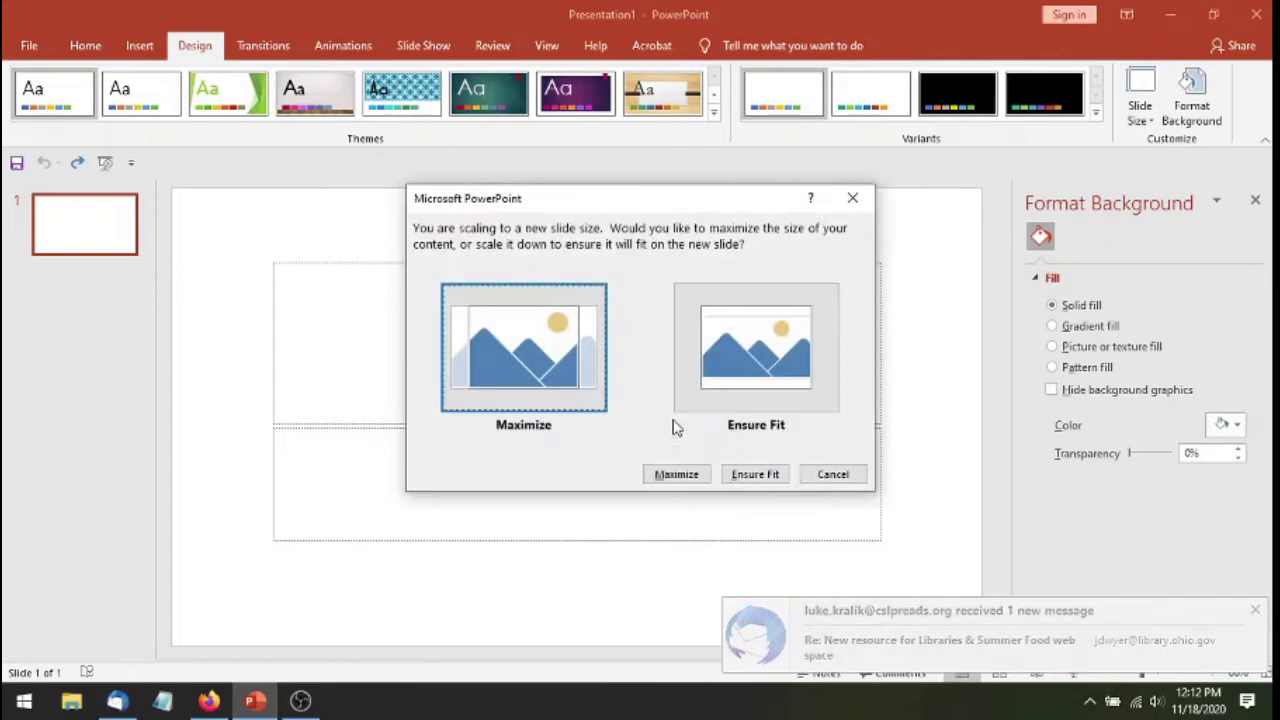
left_click(675, 482)
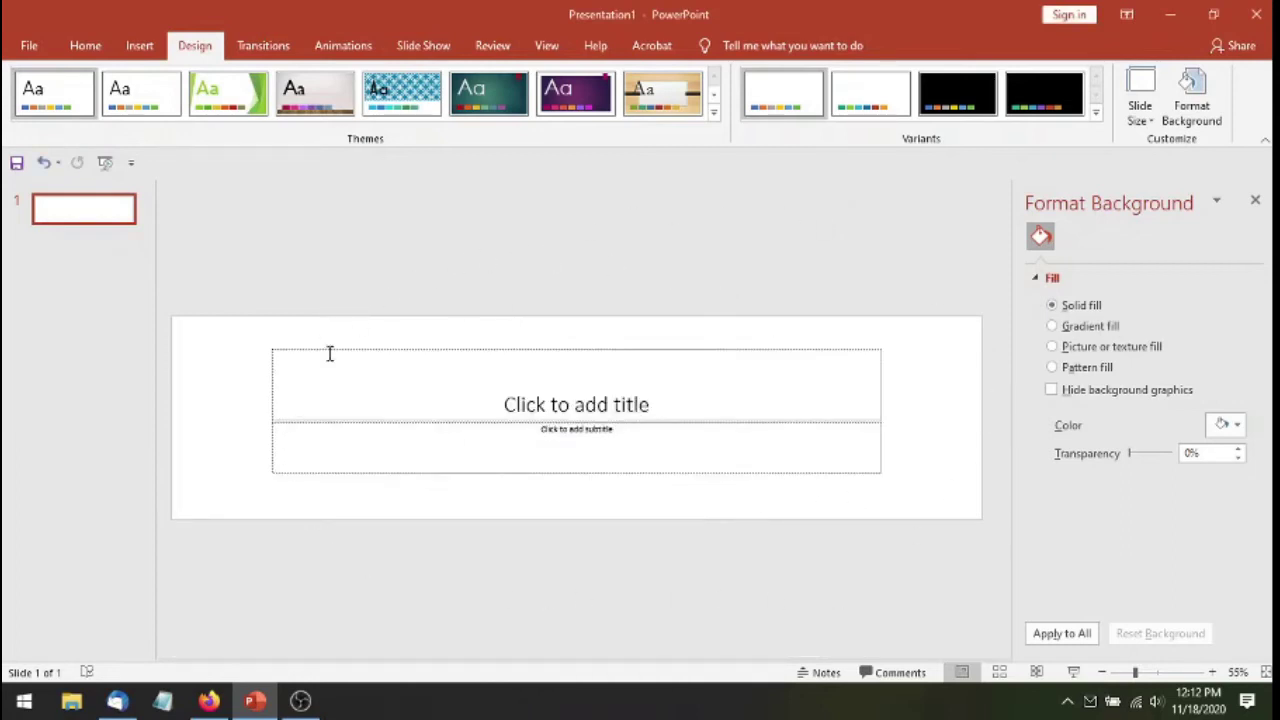
- Apply the Blank layout to the slide, then reopen the slide's context menu
right_click(920, 396)
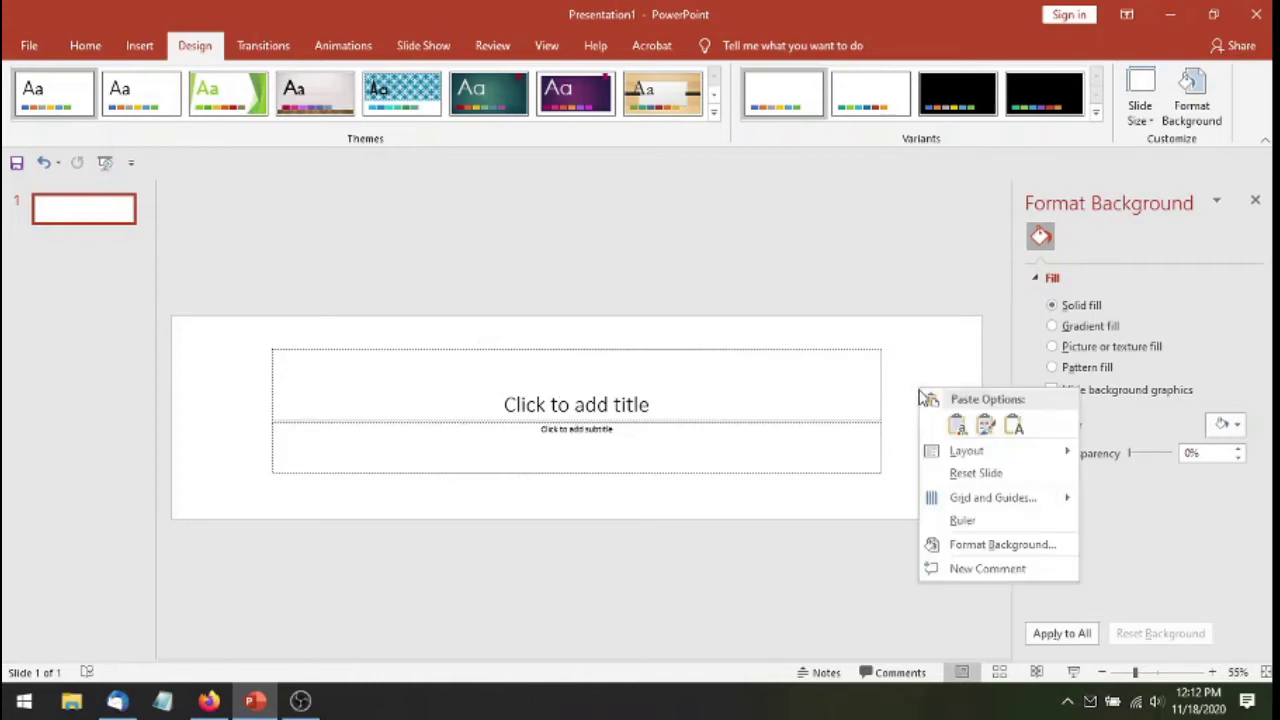
mouse_move(966, 460)
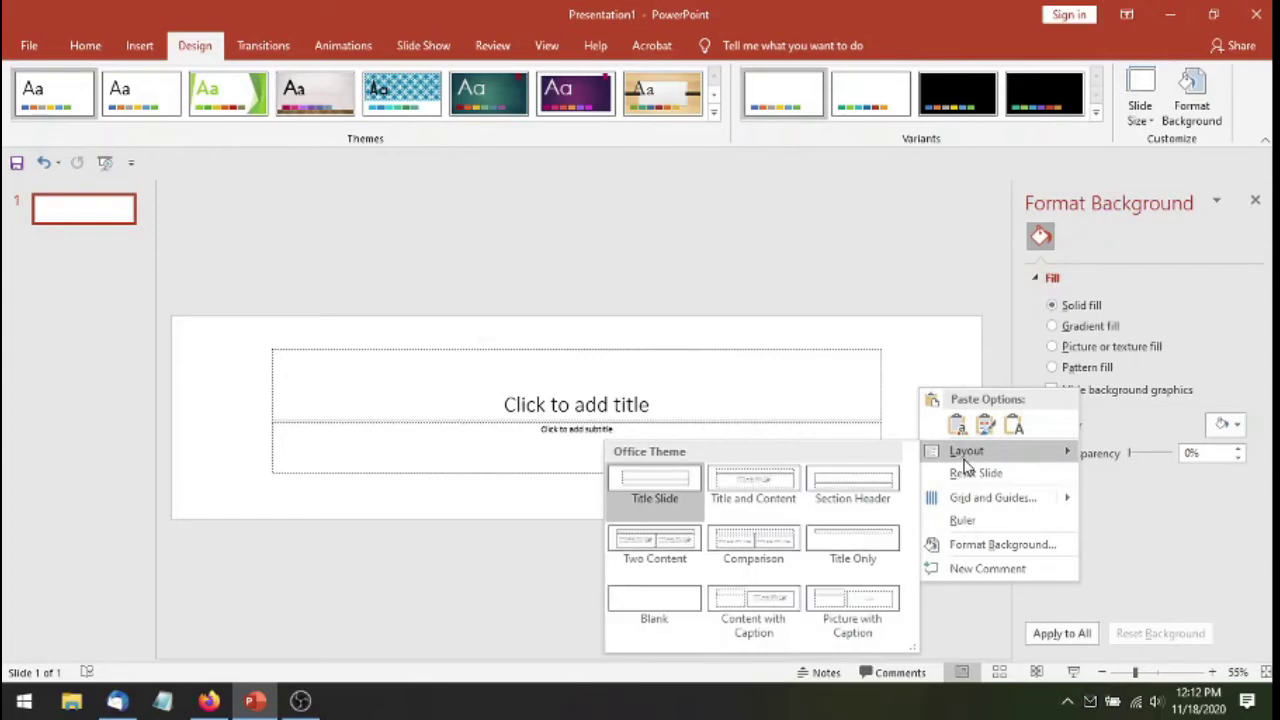
left_click(656, 608)
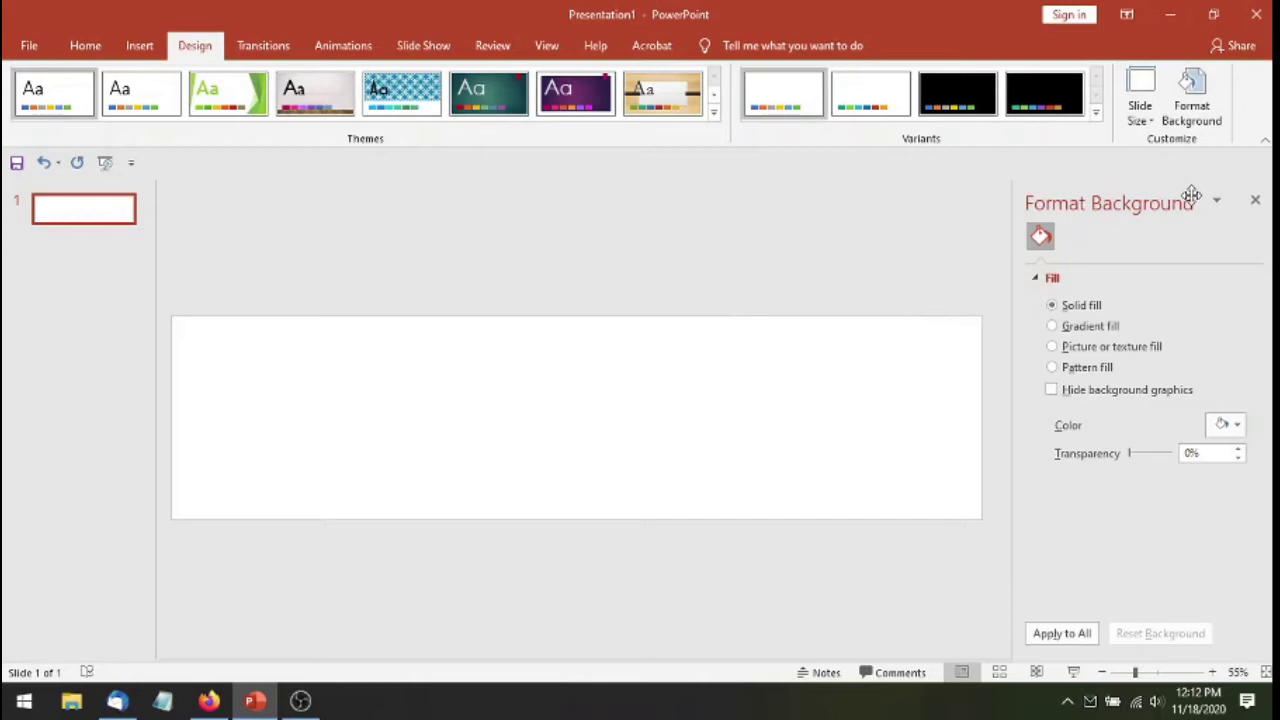
right_click(845, 345)
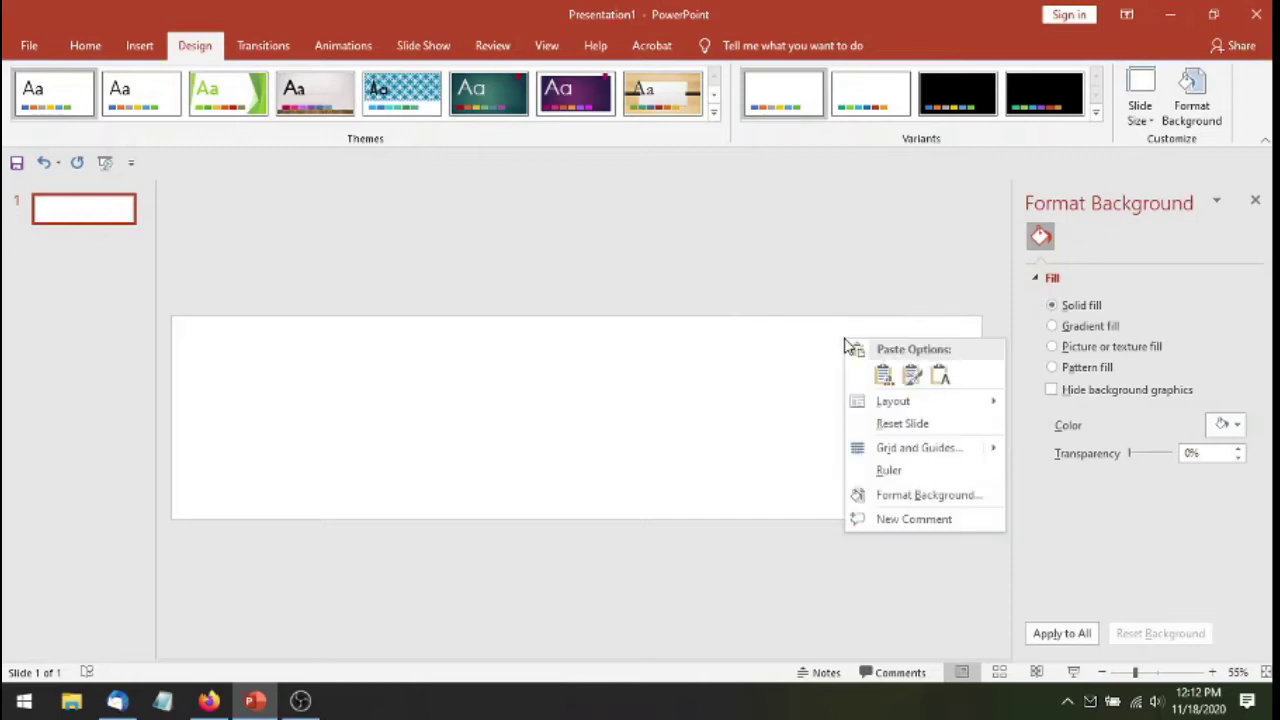
- Give the background a gradient fill and shift the first stop to widen the bottom white band
left_click(873, 495)
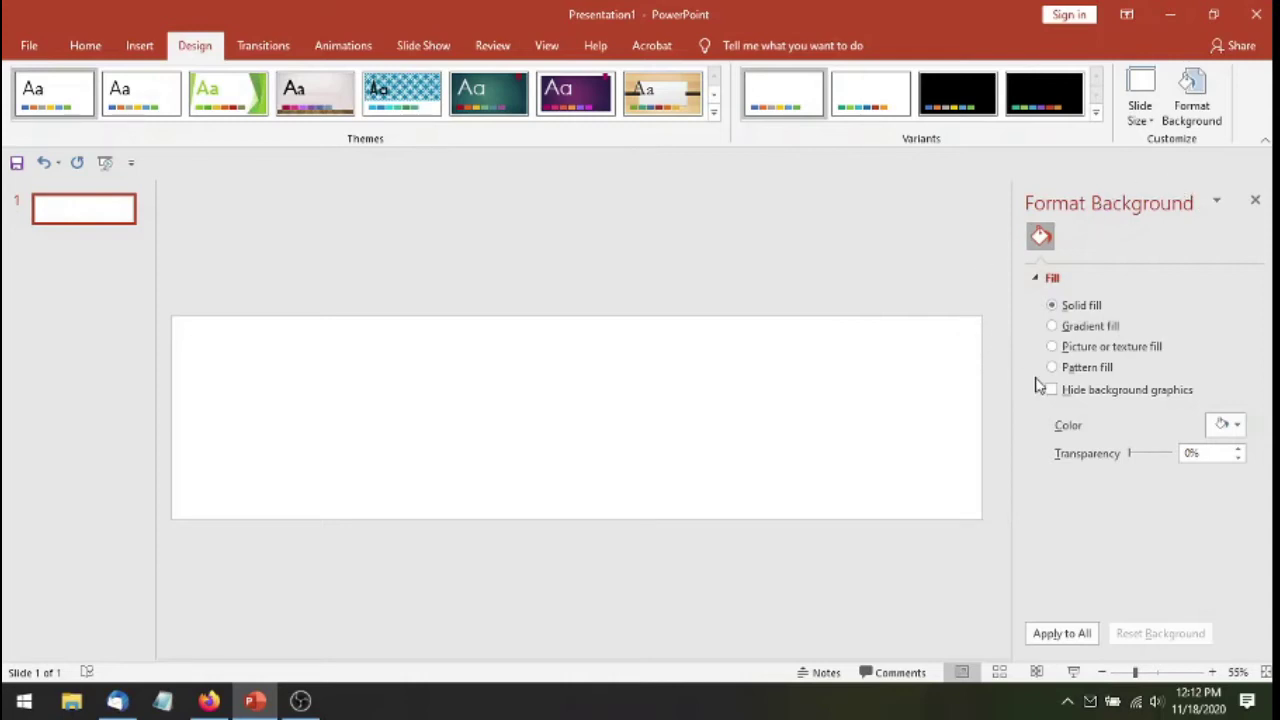
left_click(1053, 327)
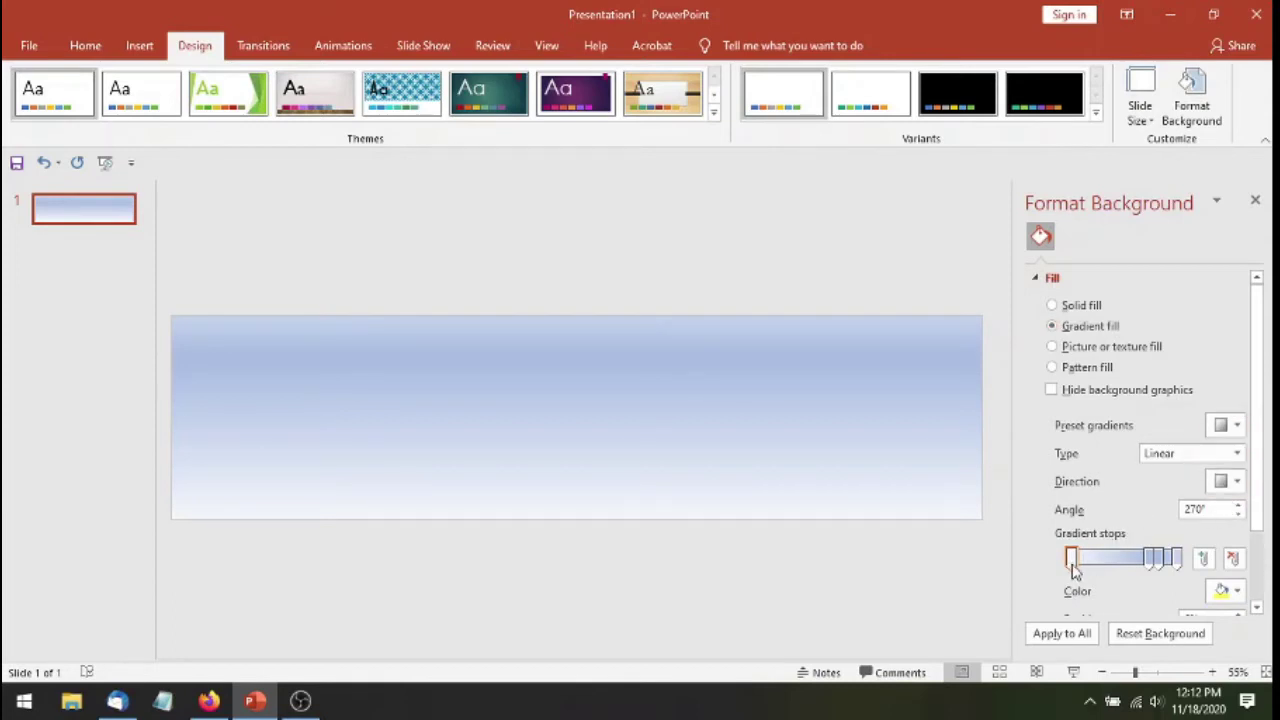
left_click_drag(1084, 566, 1090, 570)
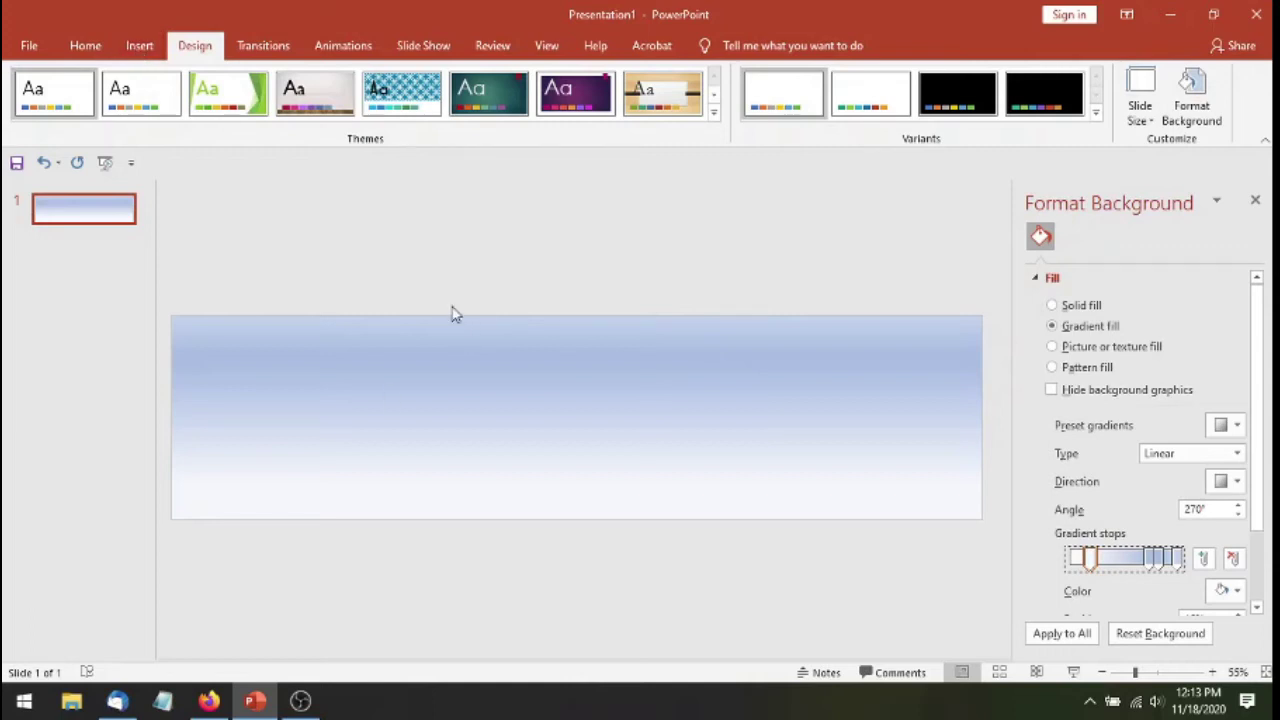
- Insert banner.png from the PNG folder on this device onto the slide
left_click(141, 47)
left_click(147, 95)
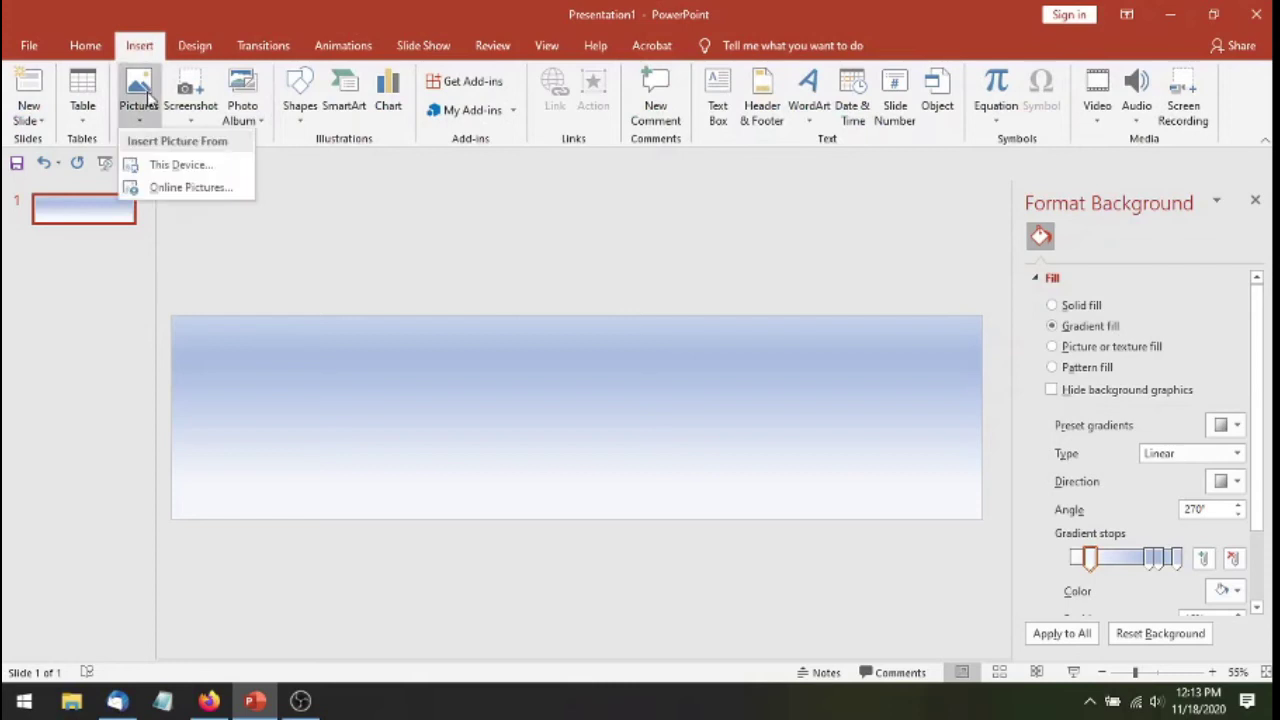
left_click(187, 166)
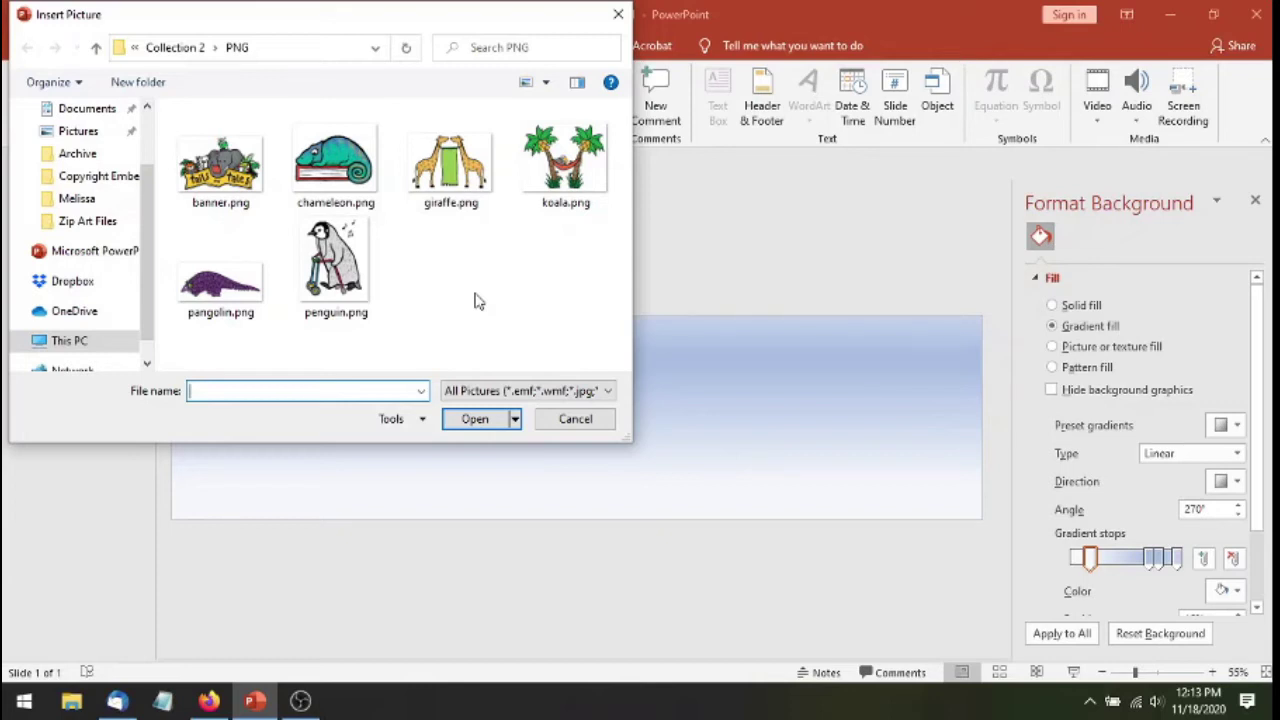
left_click(221, 169)
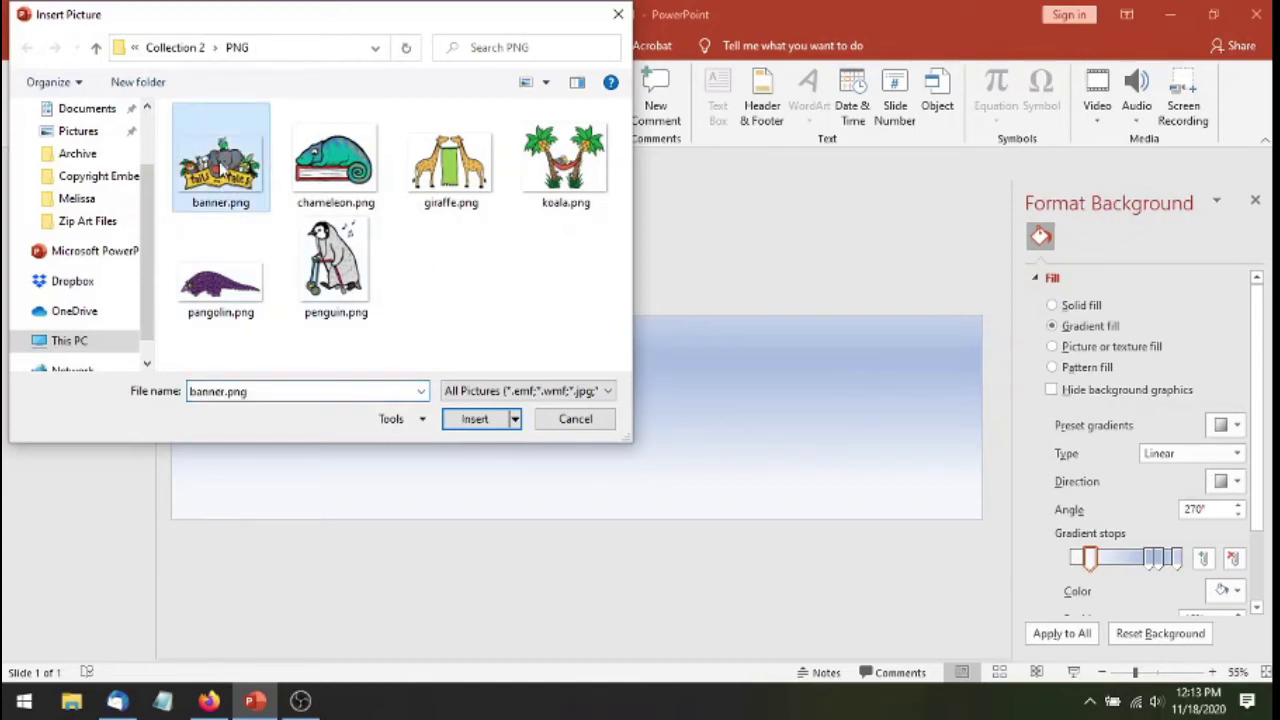
left_click(476, 423)
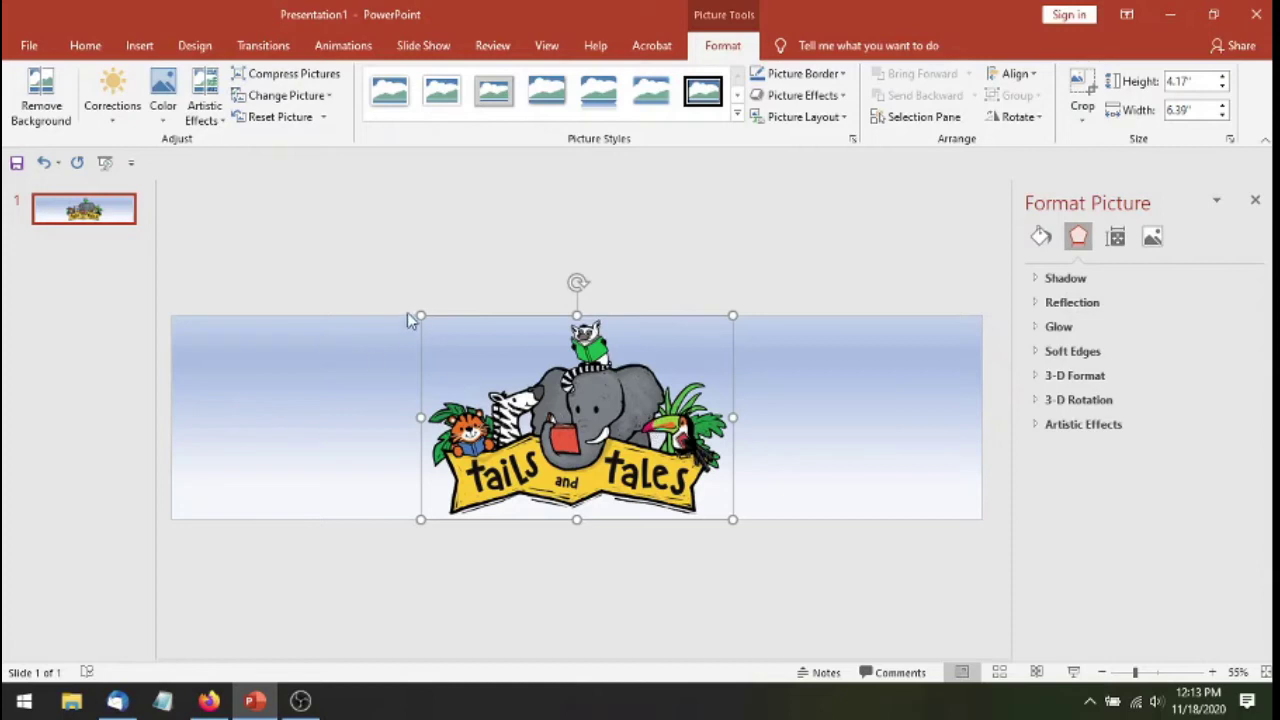
- Shrink the tails and tales clipart from its corner and drag it to the banner's right edge
left_click_drag(420, 317, 466, 372)
left_click_drag(560, 418, 796, 386)
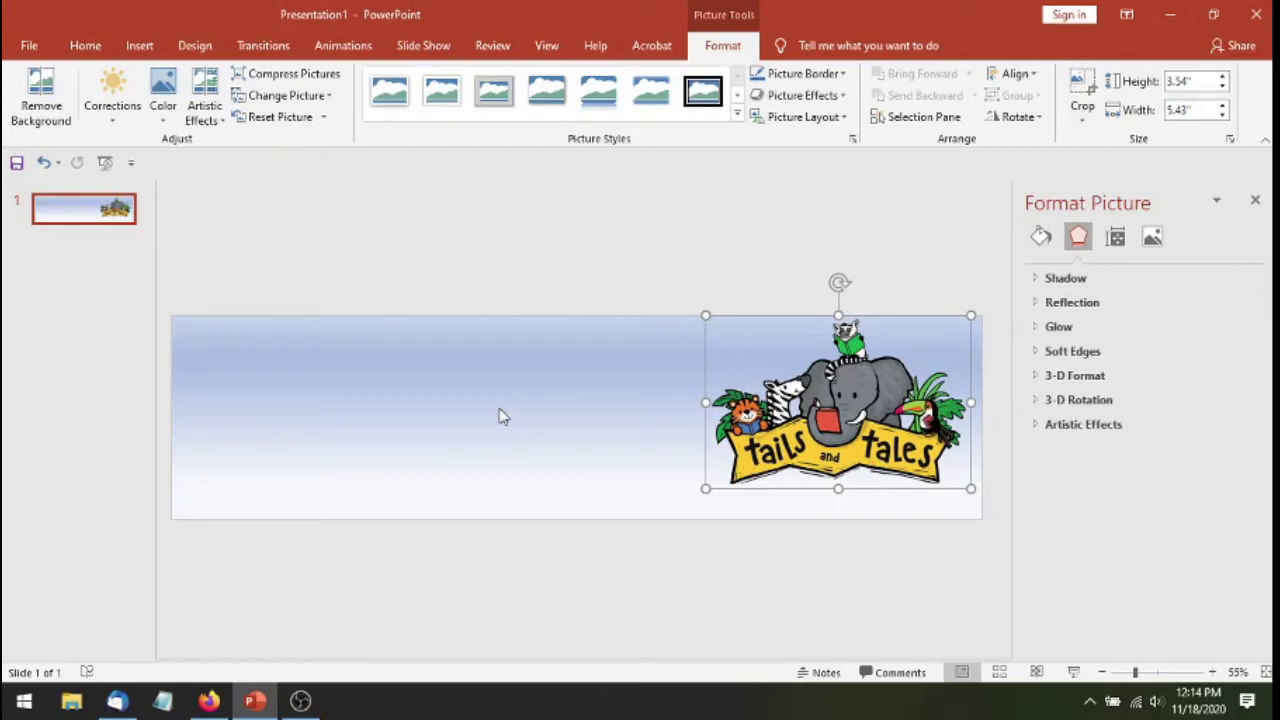
- Draw a rectangle bar across the left part of the banner
left_click(140, 48)
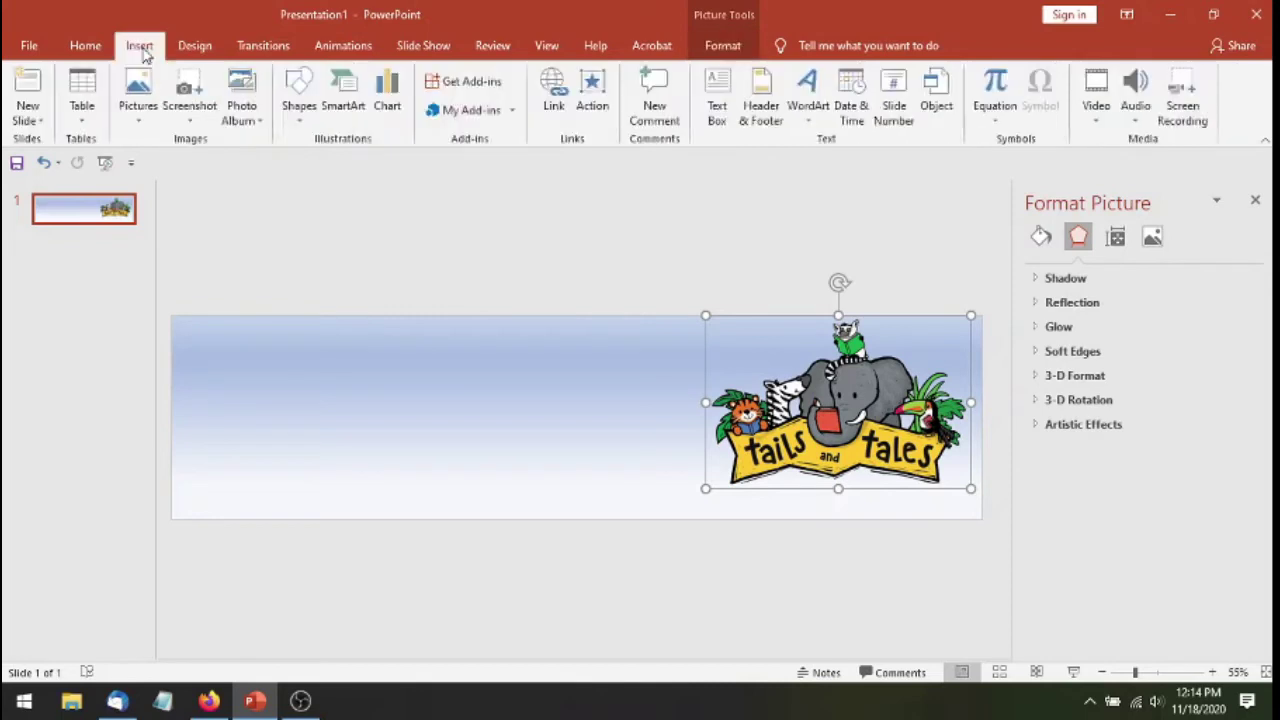
left_click(299, 92)
left_click(343, 163)
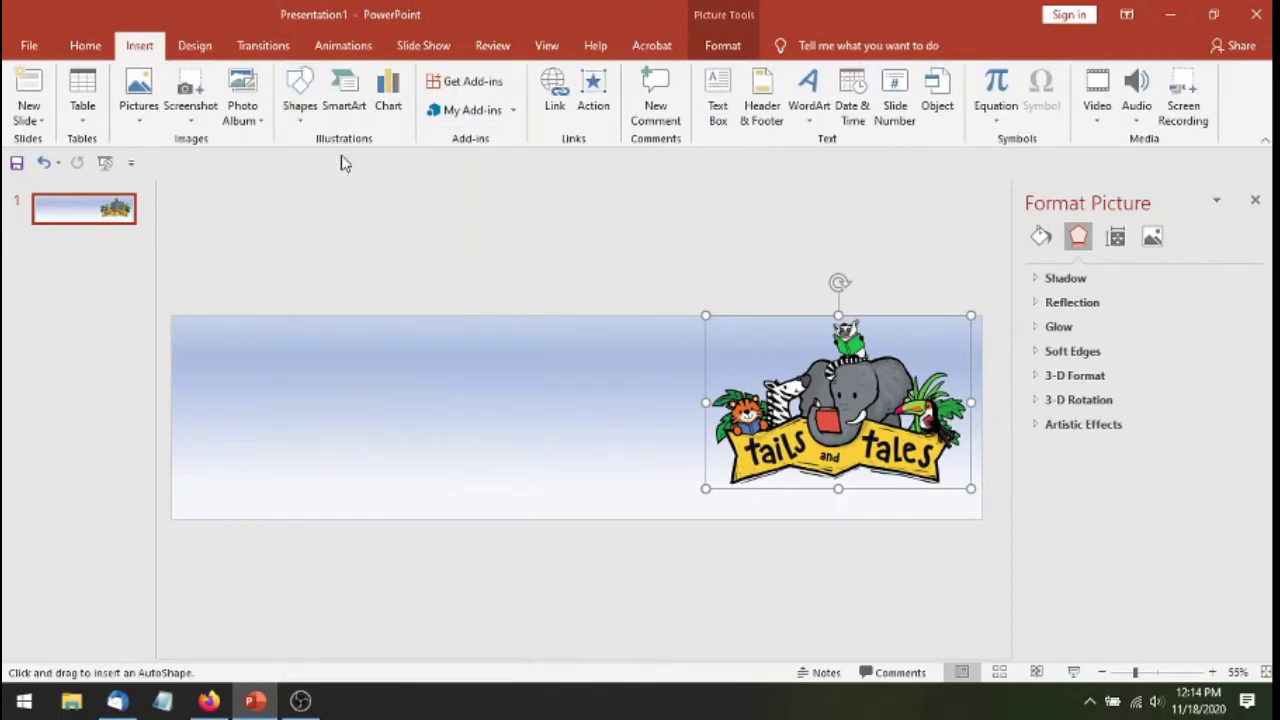
mouse_move(370, 349)
left_mouse_down()
mouse_move(1020, 420)
mouse_move(998, 384)
left_mouse_up()
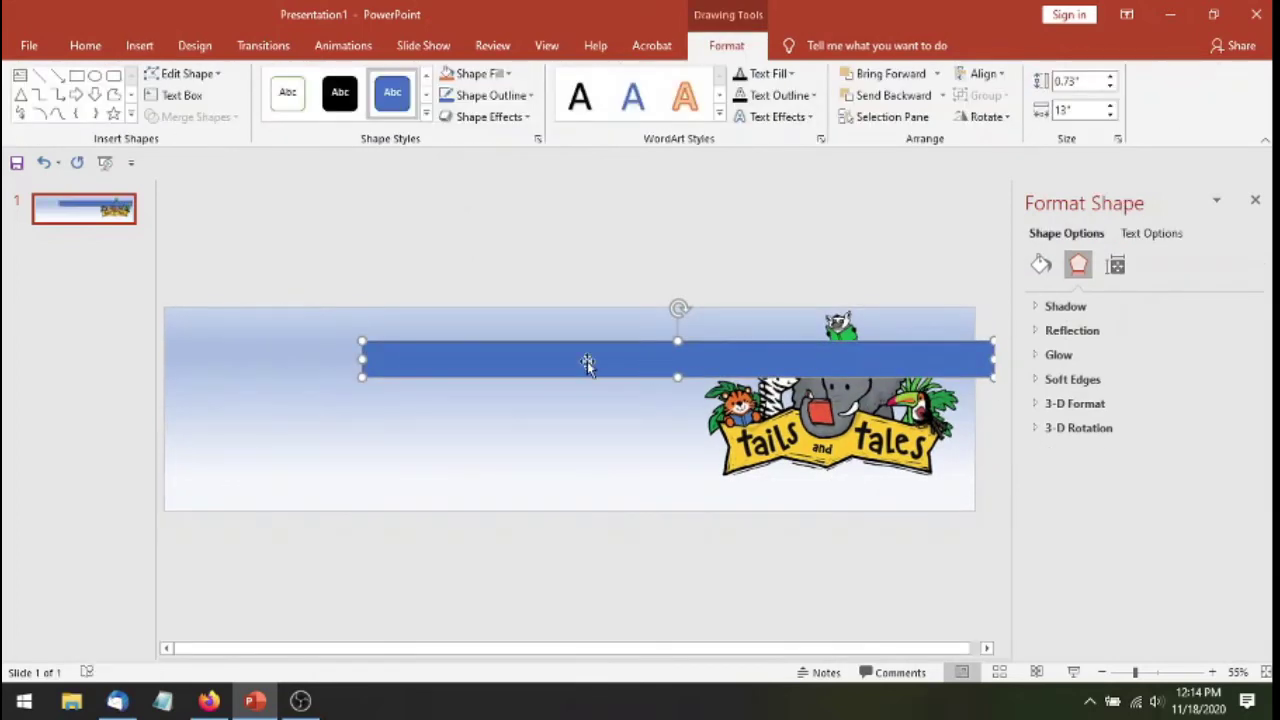
- Remove the bar's outline and fill it with the book's red using the Eyedropper
left_click(505, 97)
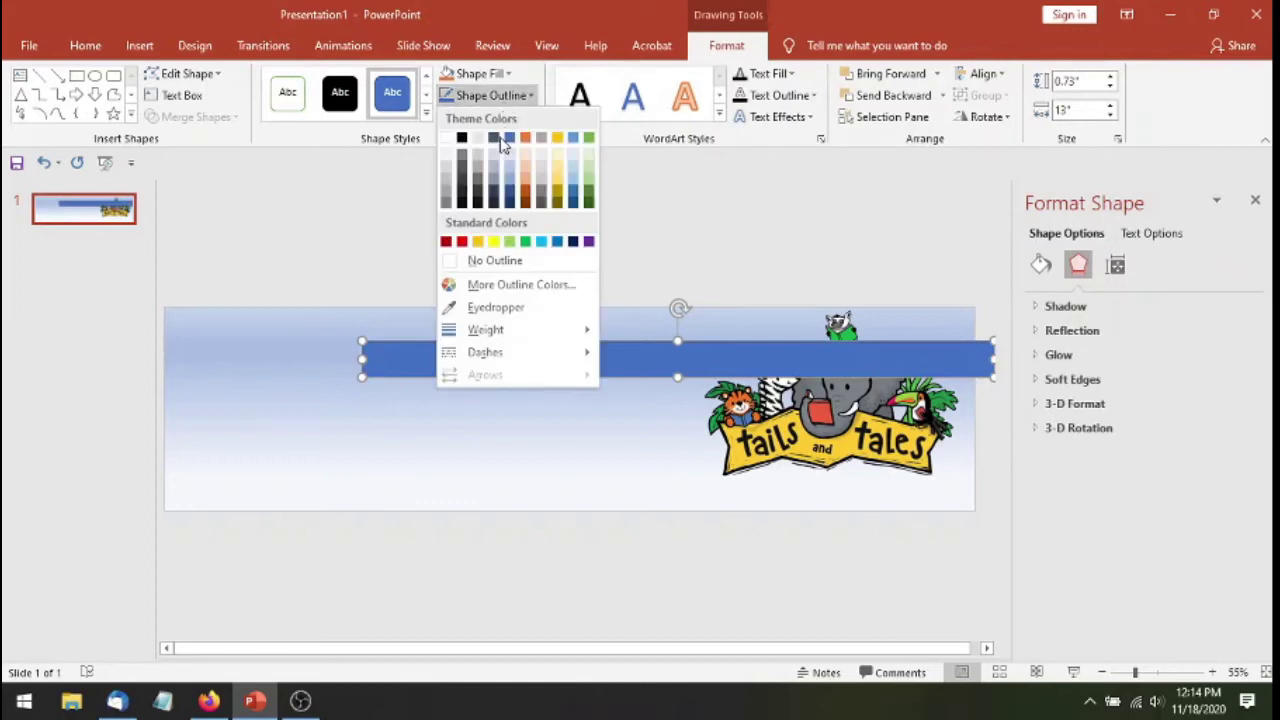
left_click(490, 260)
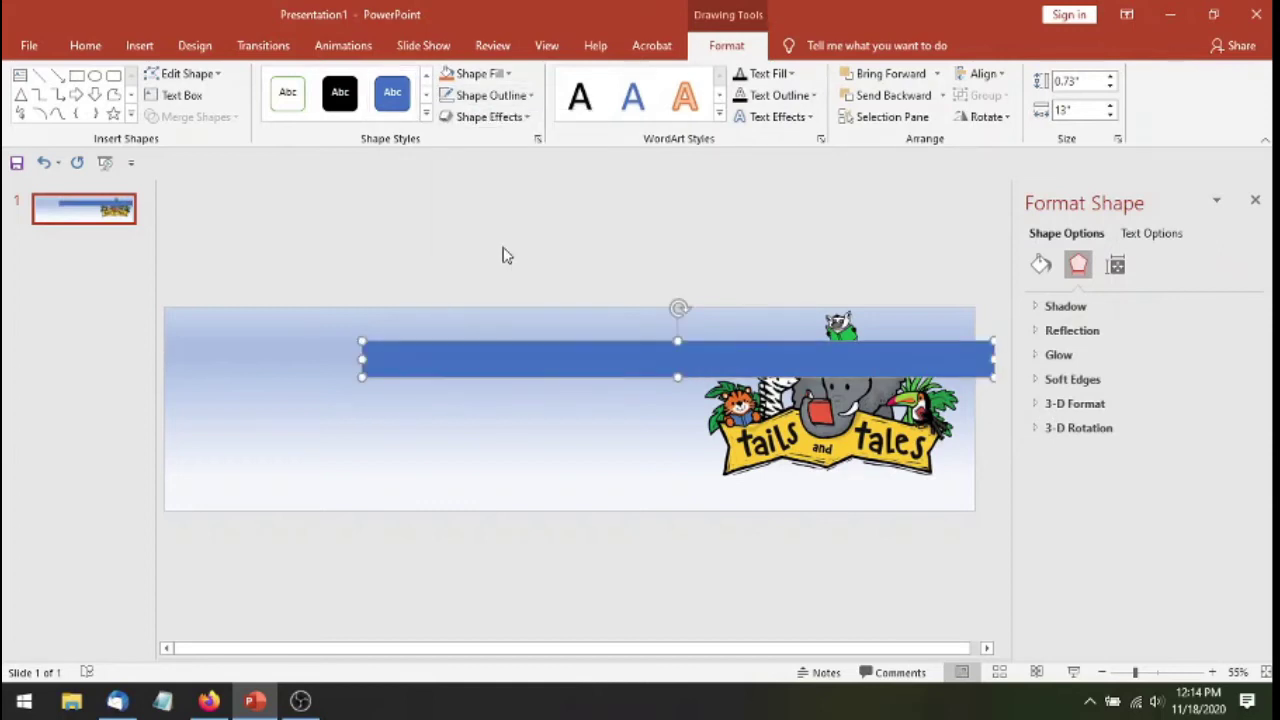
left_click(466, 77)
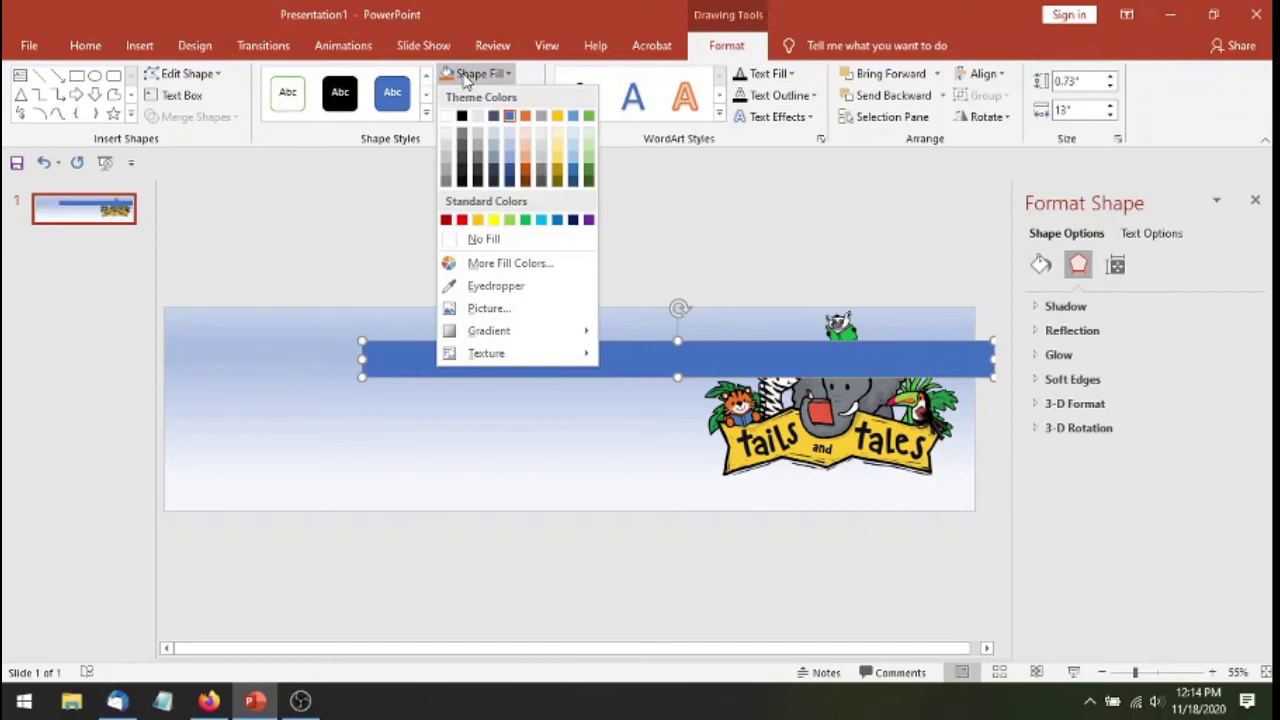
left_click(492, 290)
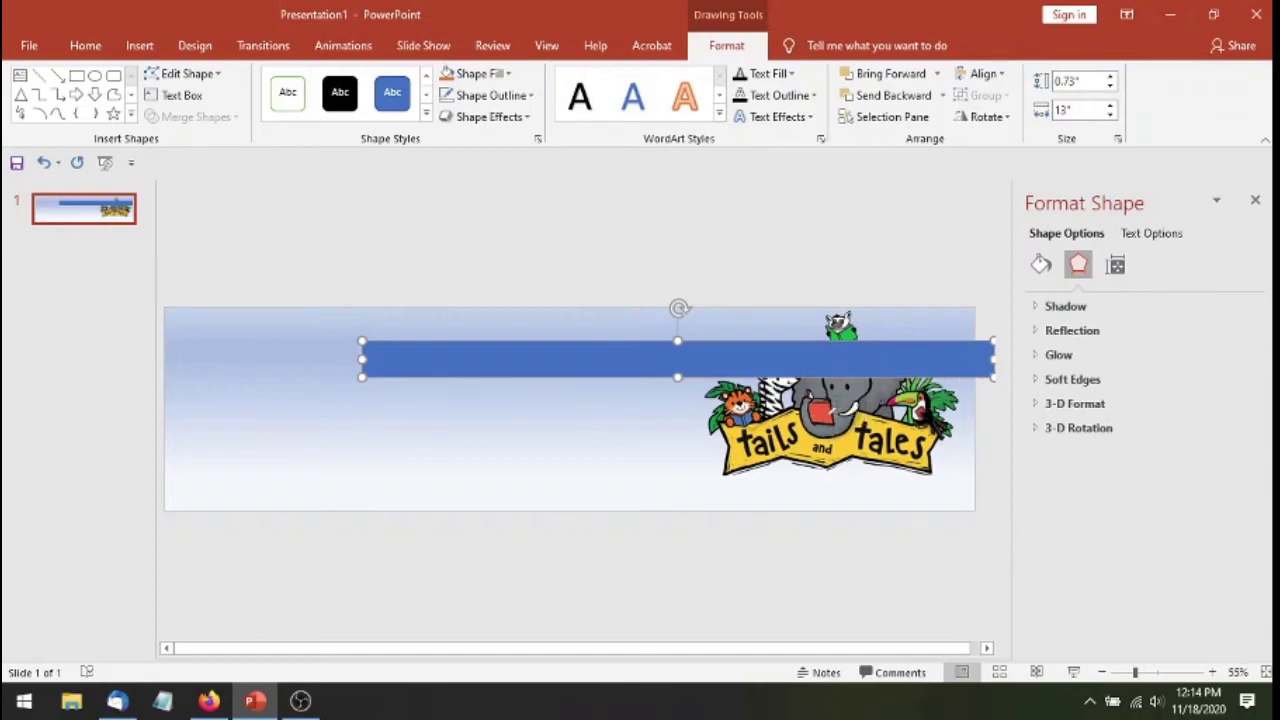
left_click(828, 414)
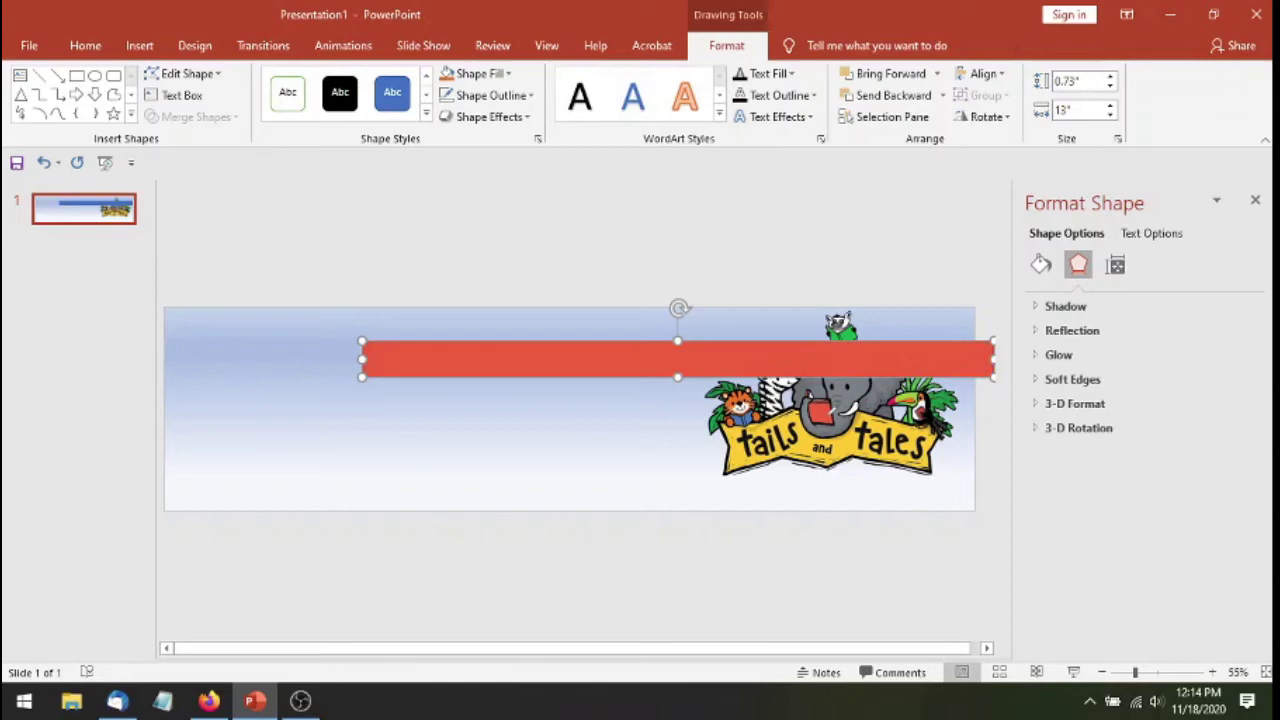
- Send the red bar to back, stretch it to the left edge, and move it near the bottom
right_click(574, 357)
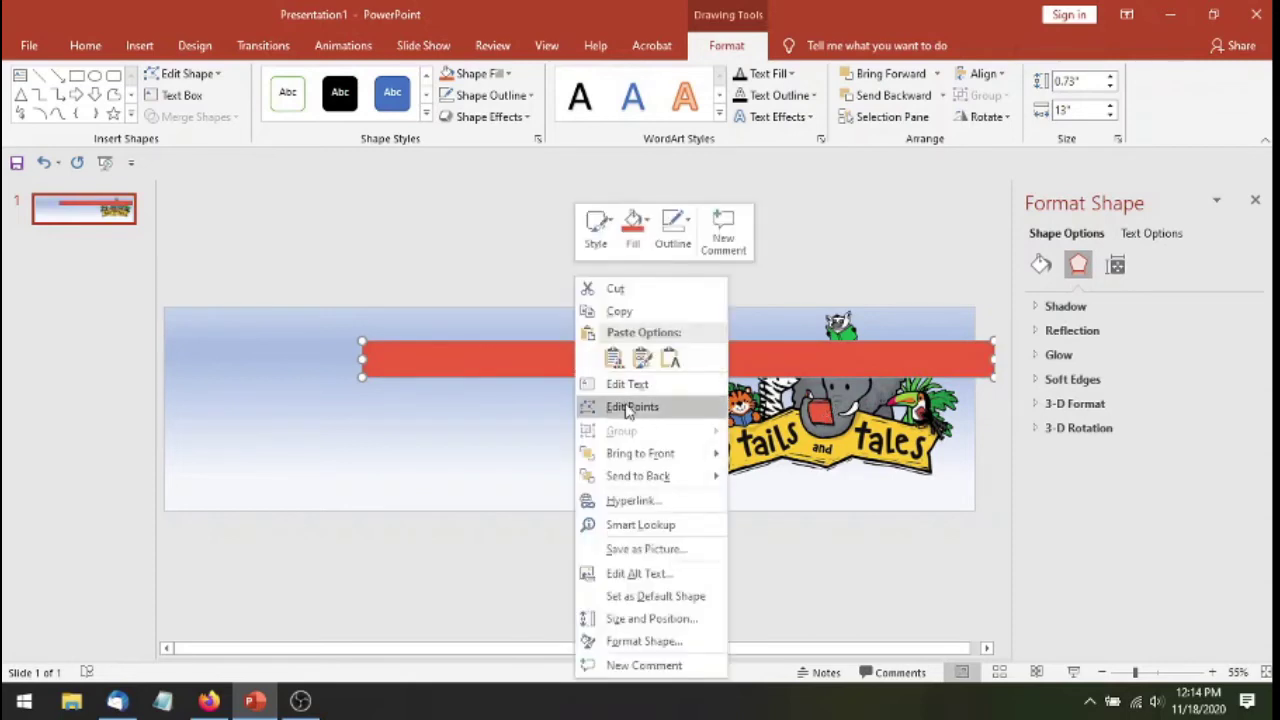
left_click(640, 477)
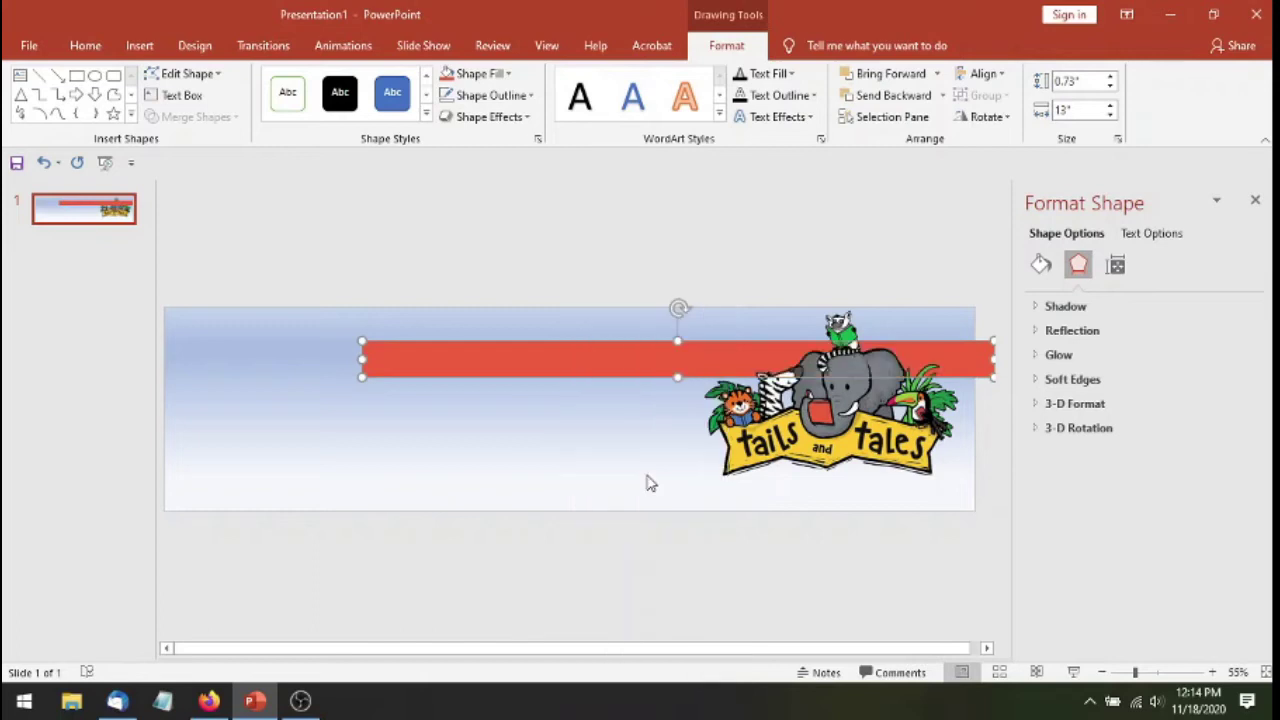
left_click_drag(620, 365, 598, 410)
left_click_drag(351, 417, 170, 418)
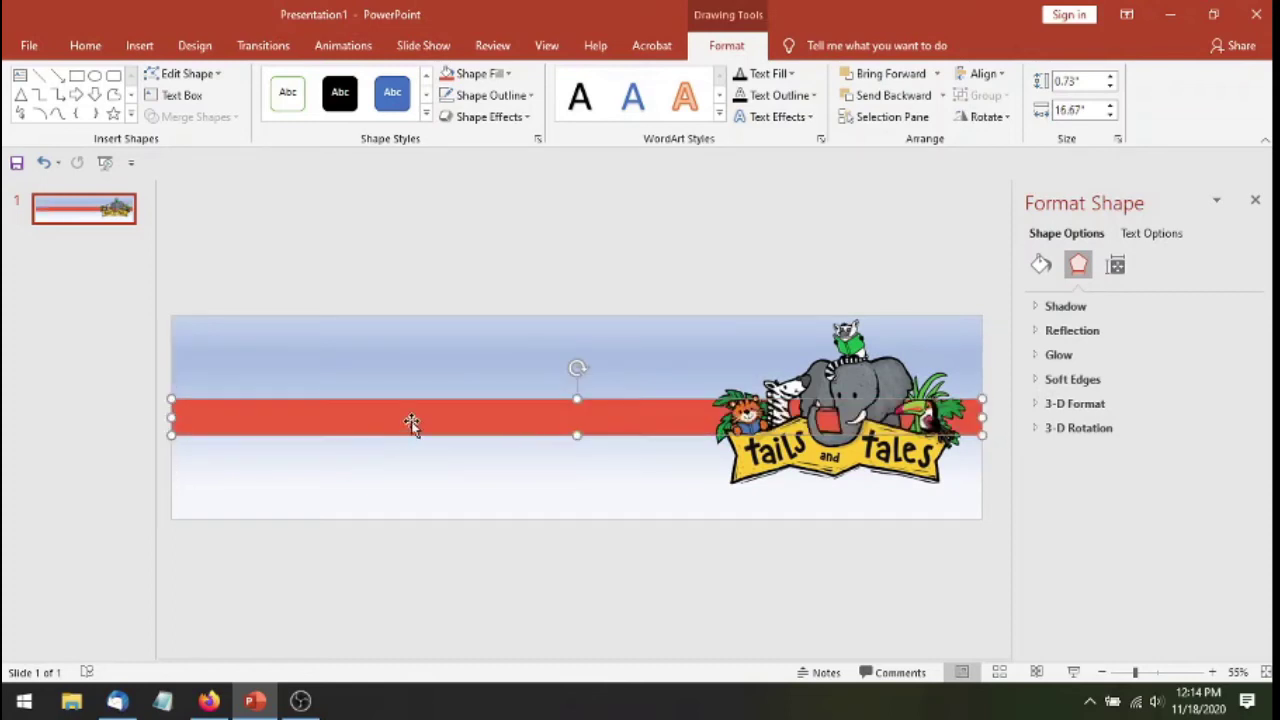
left_click_drag(412, 425, 414, 482)
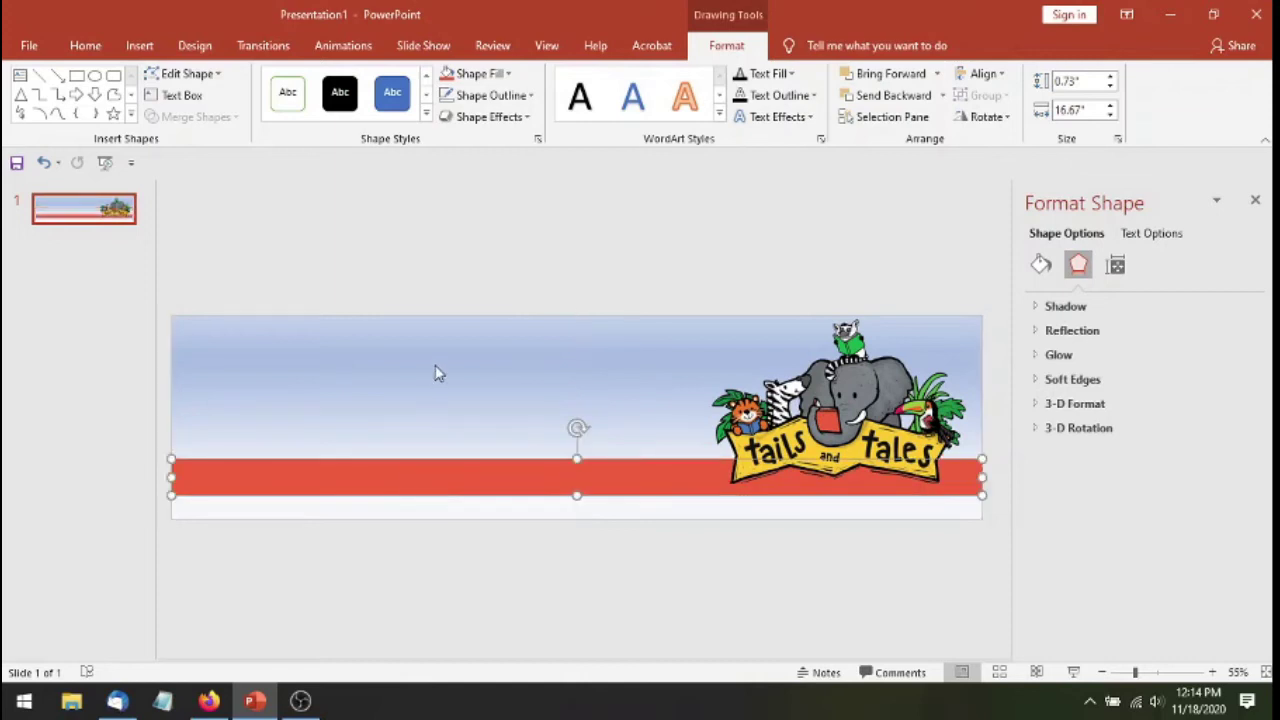
- Place a new text box at the upper left of the banner
left_click(435, 373)
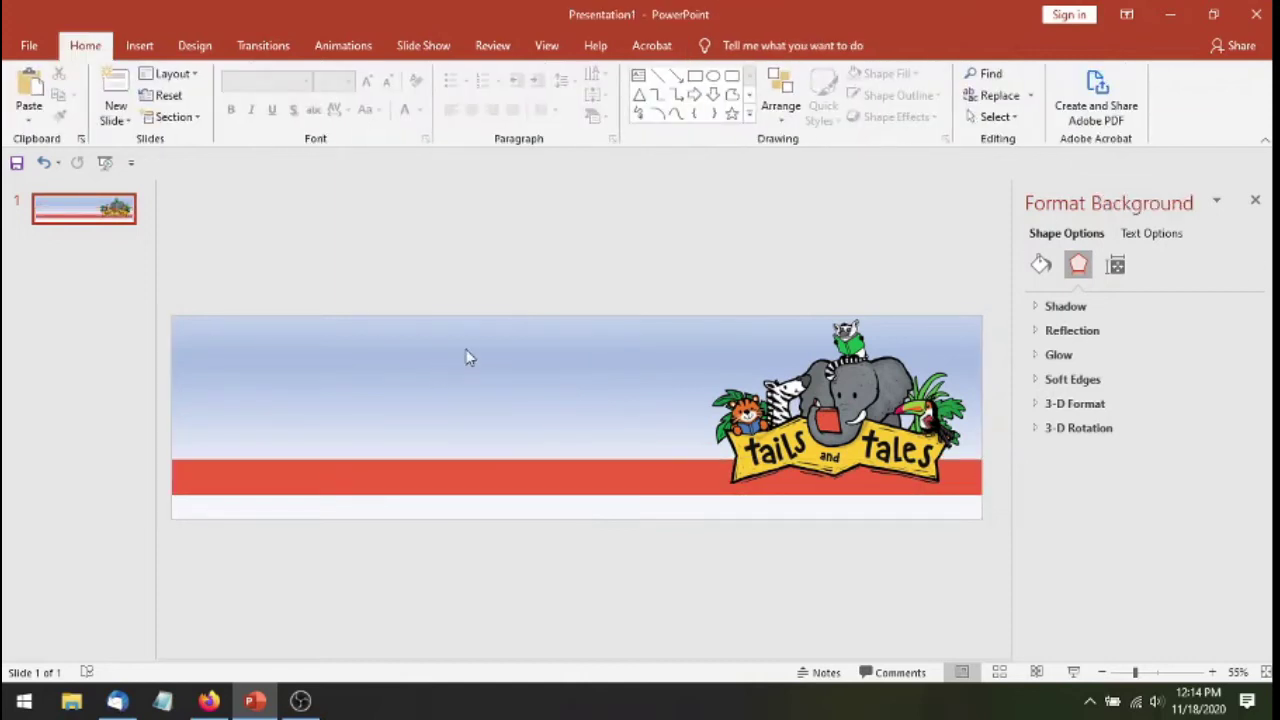
left_click(139, 45)
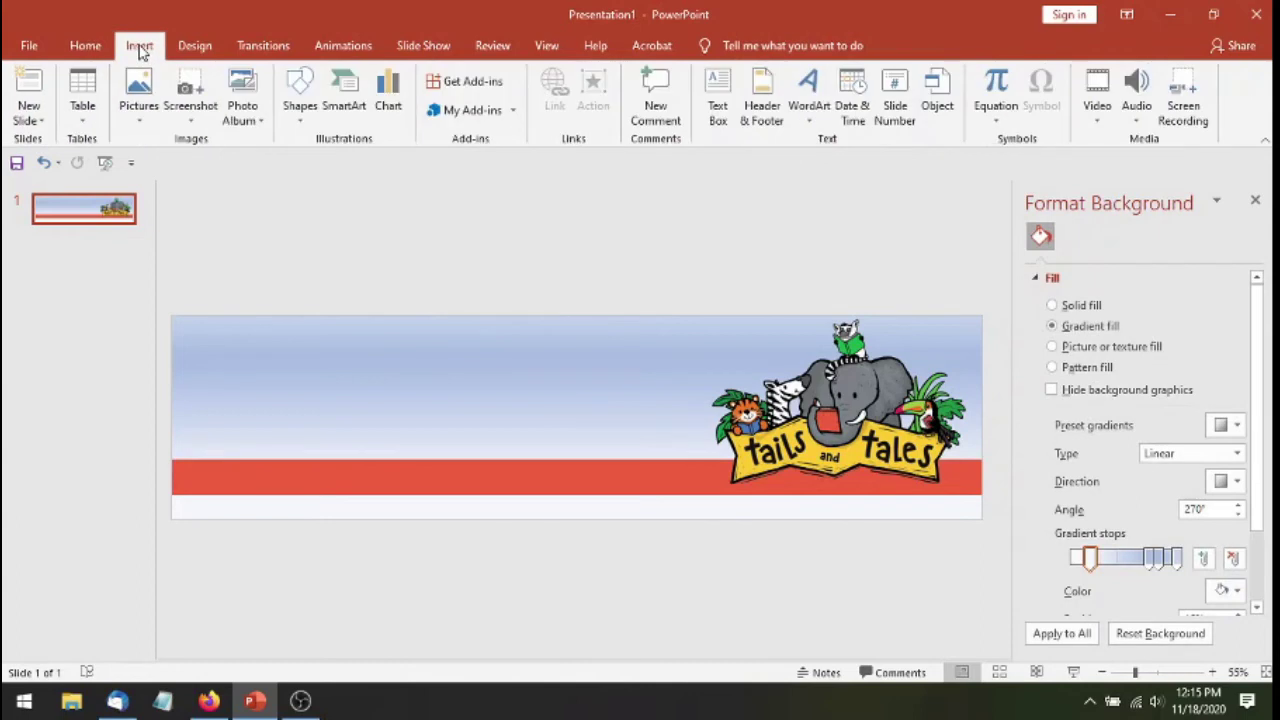
left_click(727, 107)
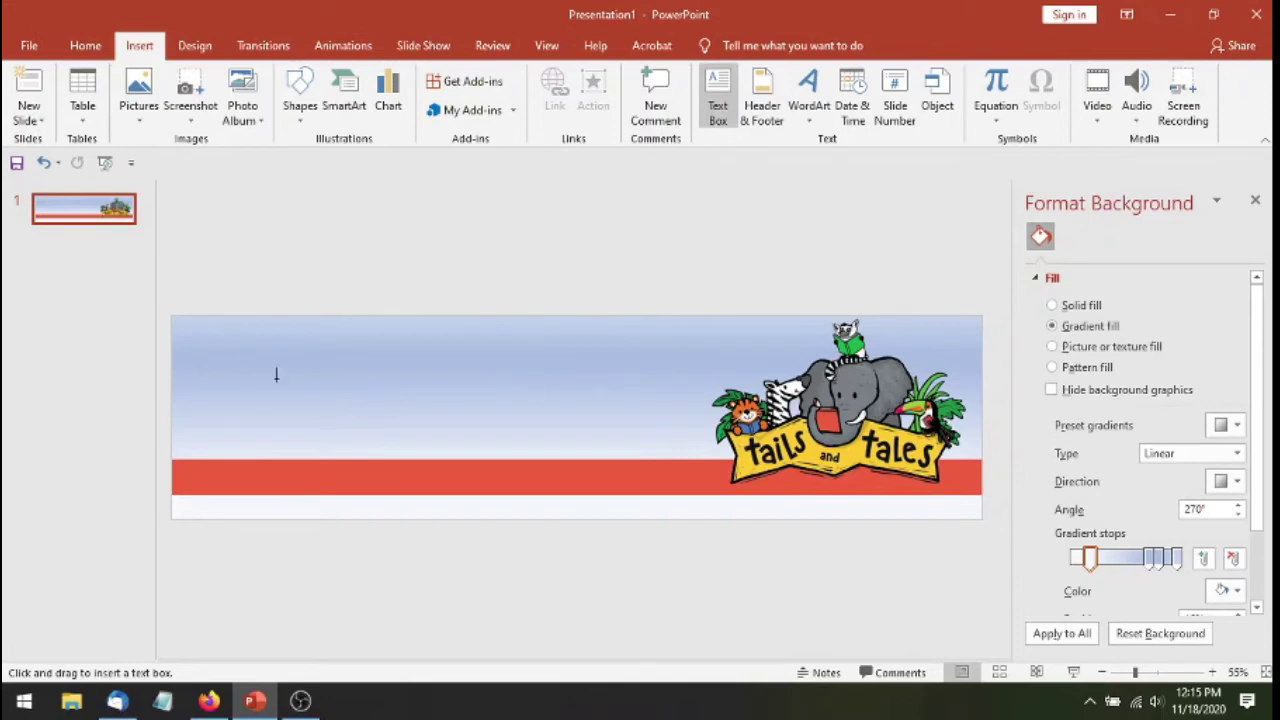
left_click(214, 367)
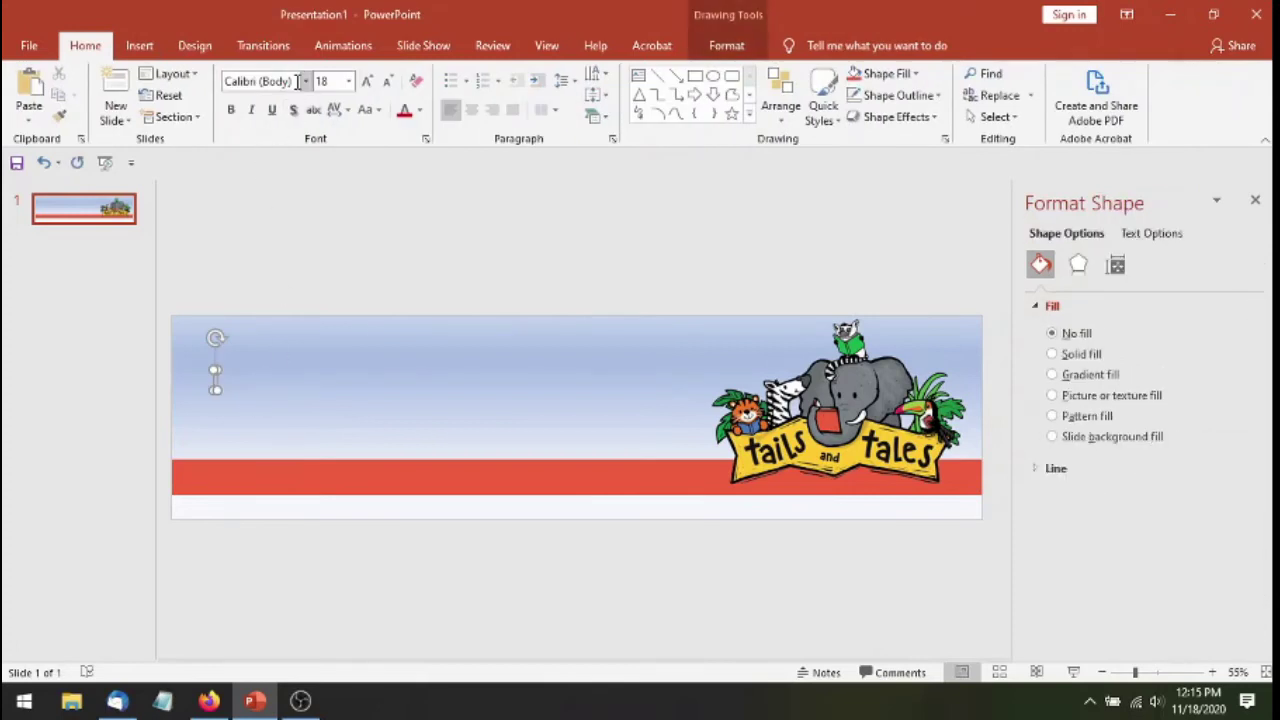
- Set the text box font to ElGrande
left_click(297, 82)
left_click(305, 81)
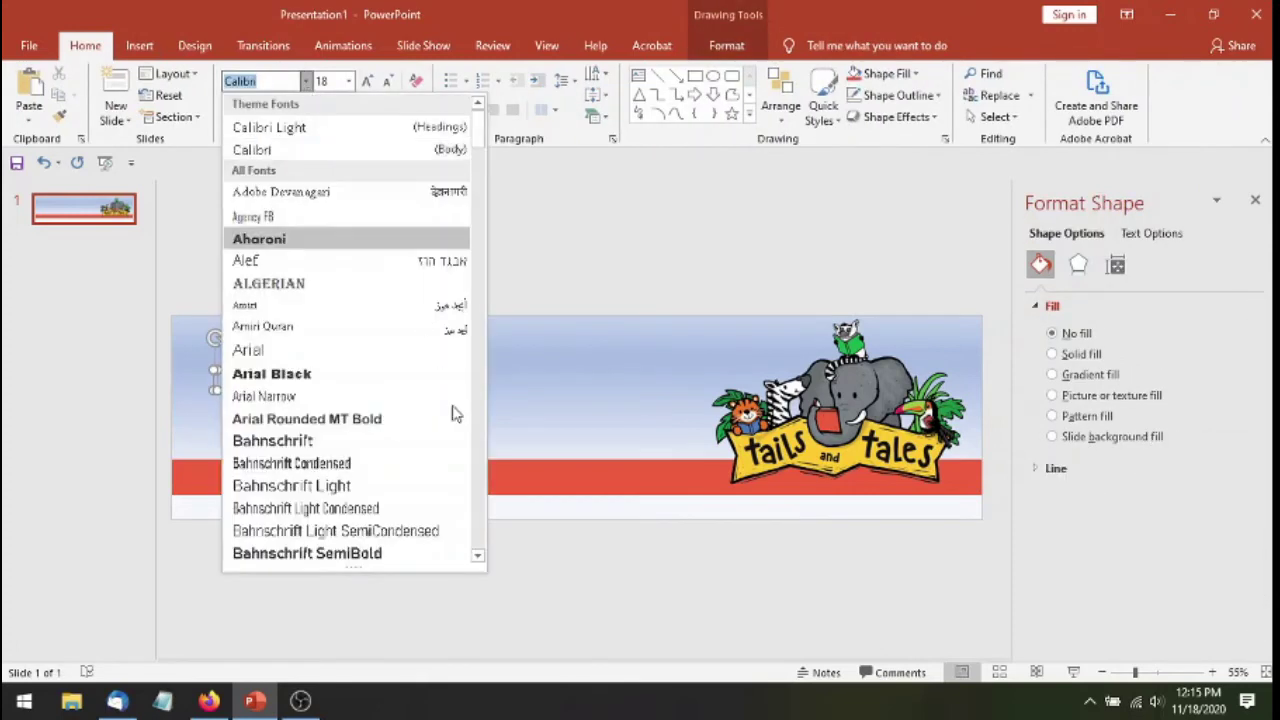
scroll(452, 410, "down", 1)
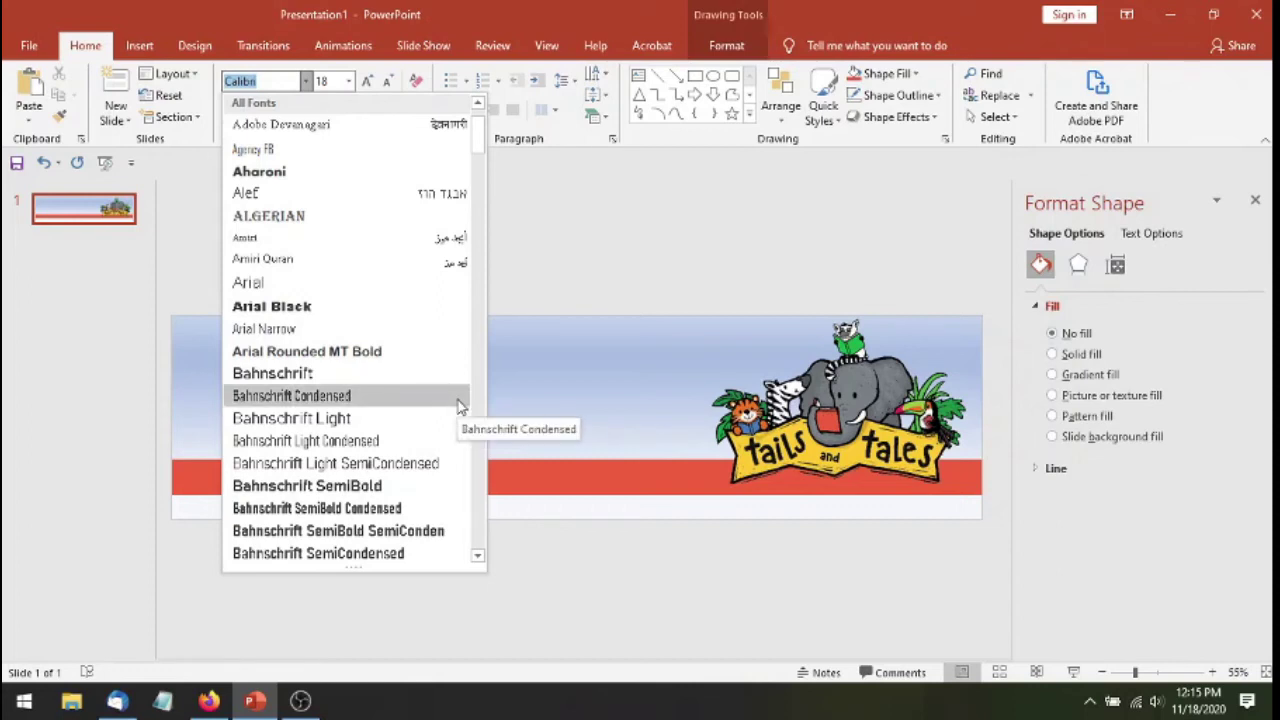
scroll(458, 400, "down", 4)
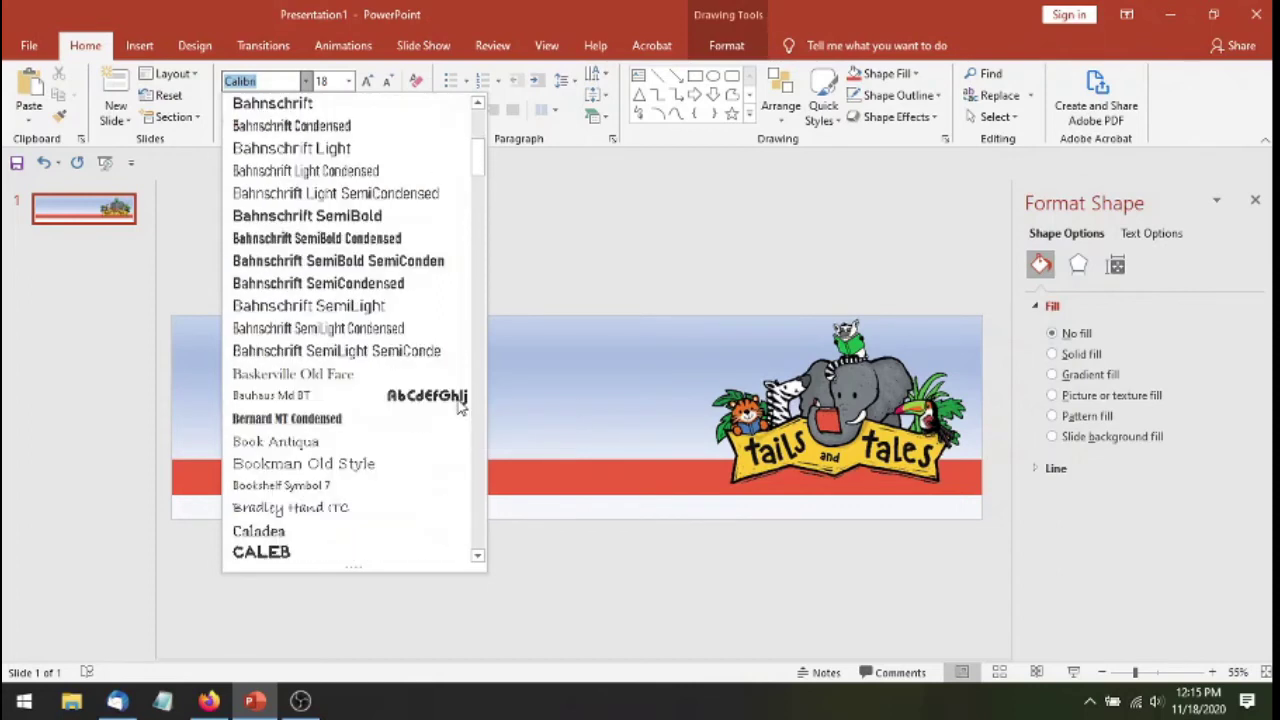
scroll(460, 403, "down", 1)
scroll(452, 405, "down", 5)
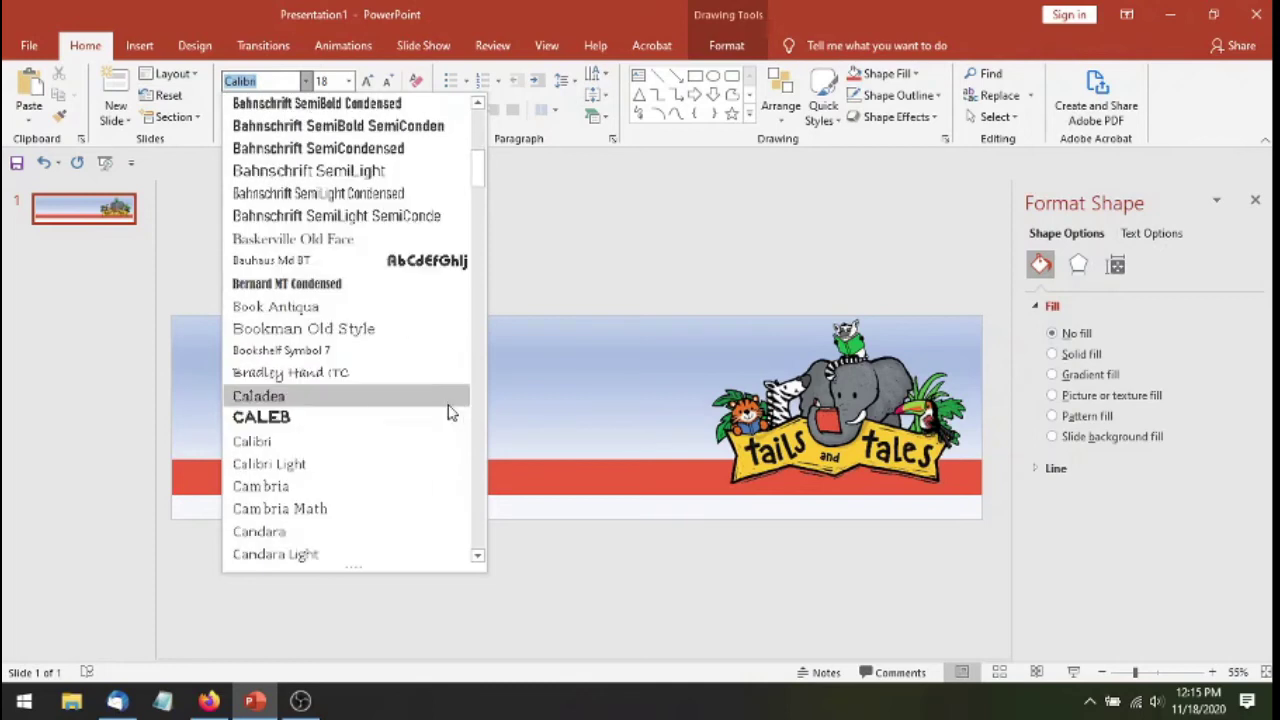
scroll(450, 412, "down", 6)
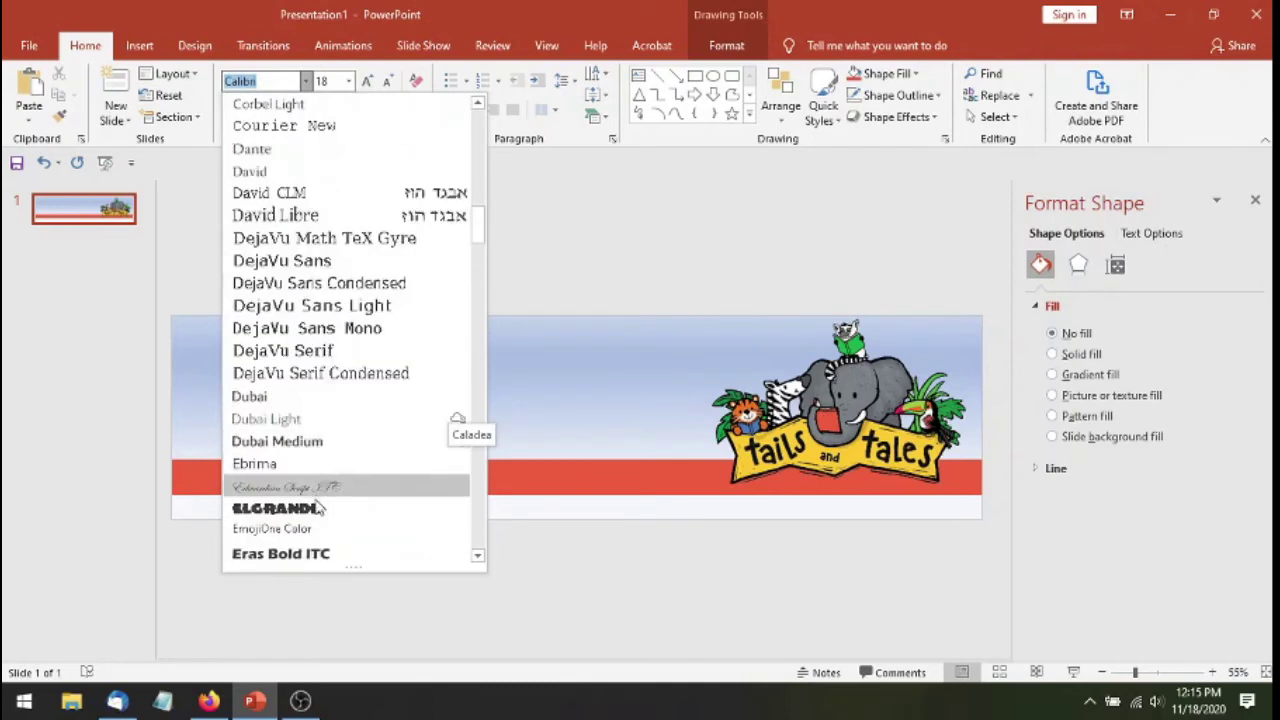
left_click(314, 510)
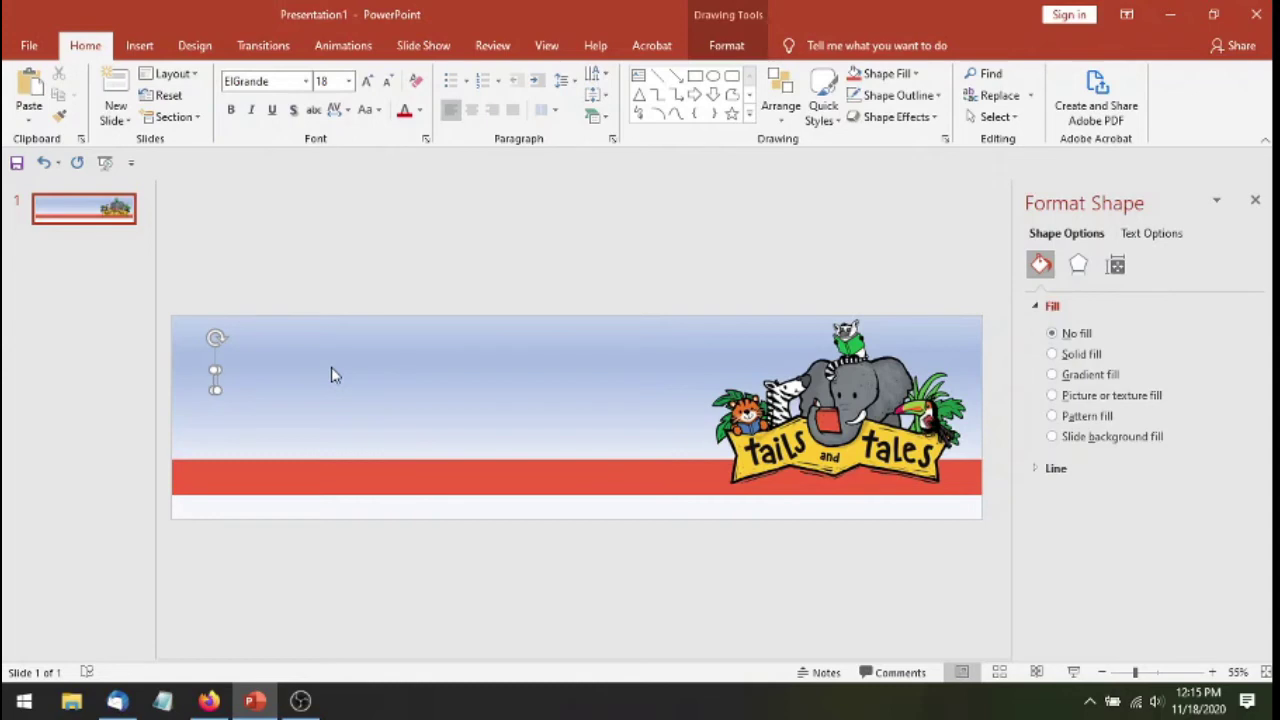
- Type 'WELCOME PLEASE SIGN UP!' and widen the text box so it reads horizontally
type("Welcom")
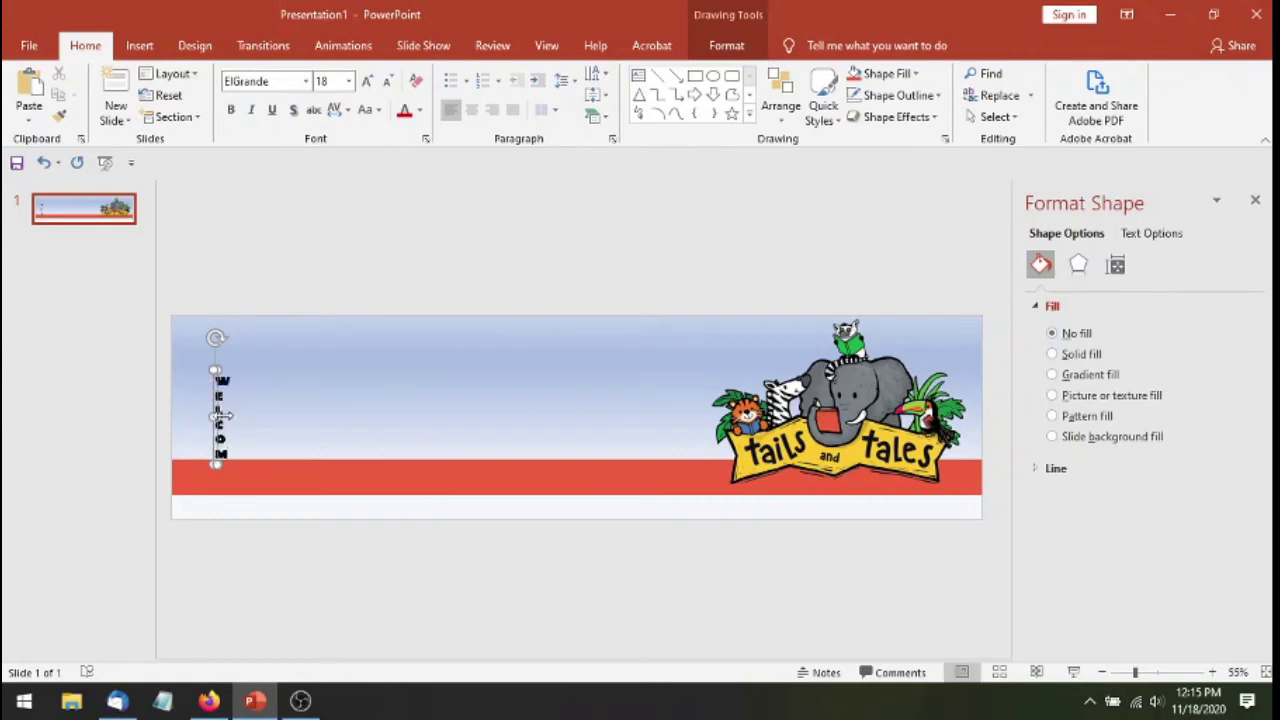
left_click_drag(222, 416, 700, 421)
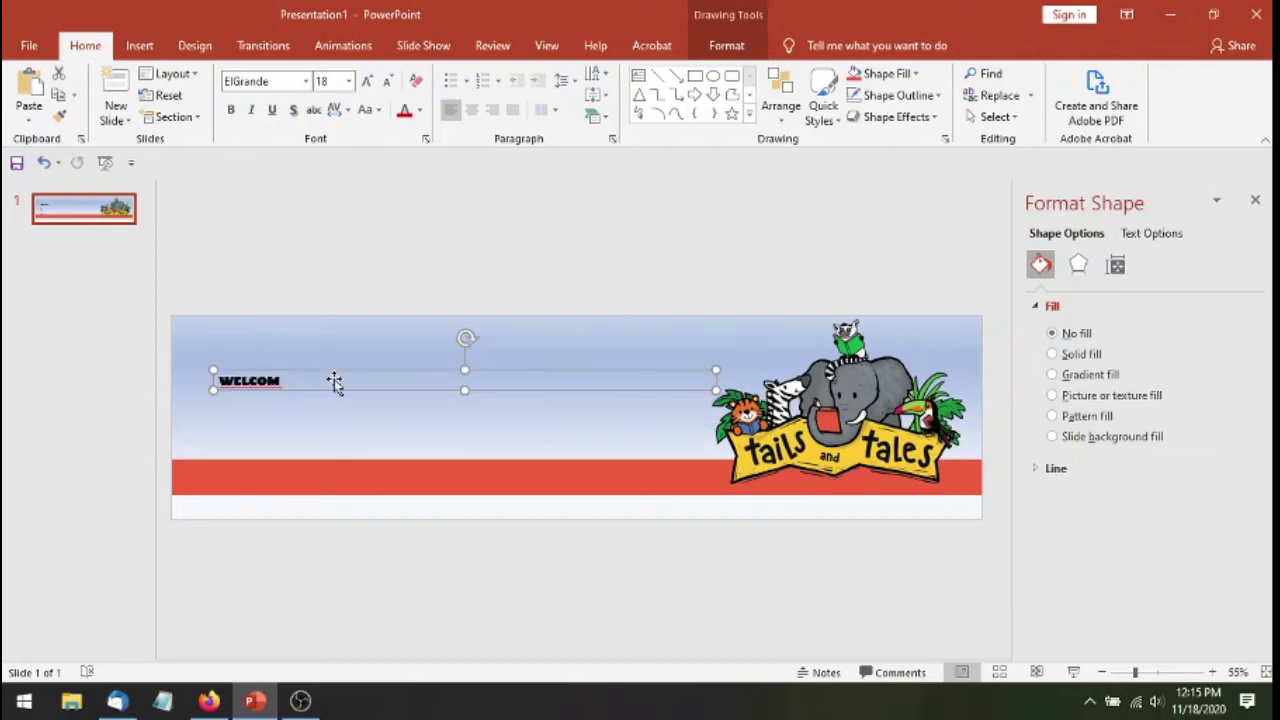
left_click(282, 381)
type("E")
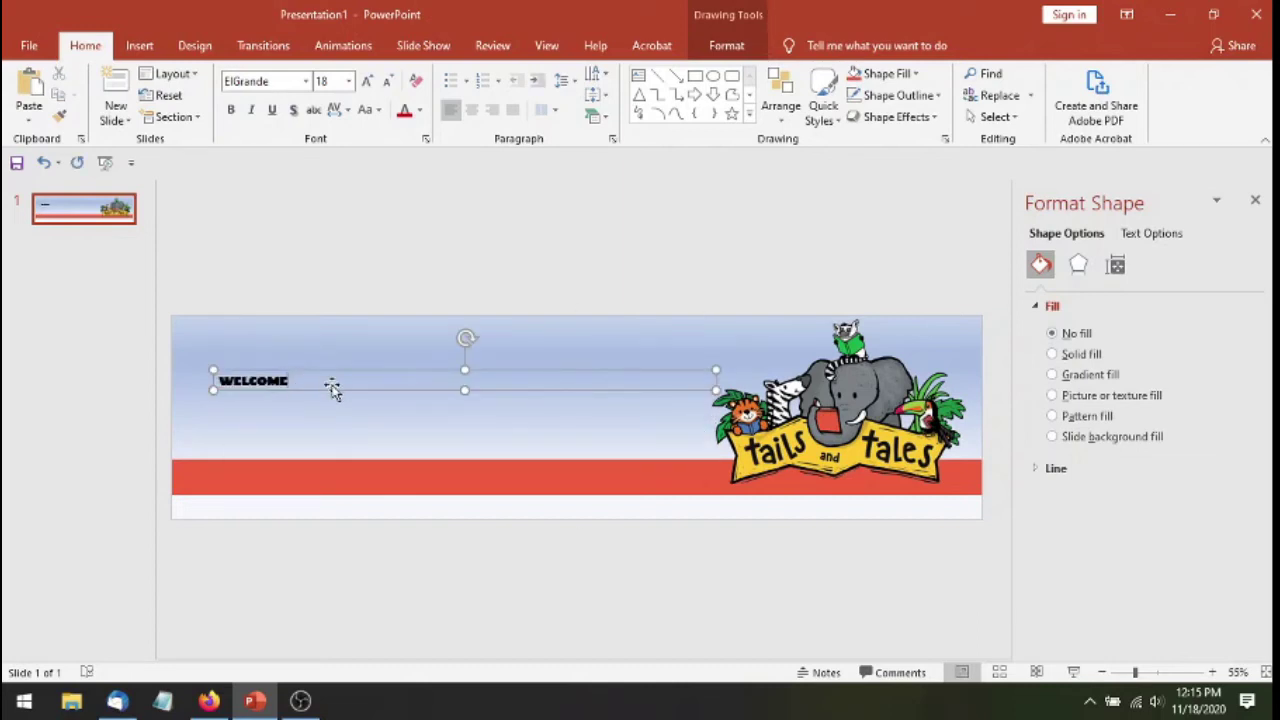
type(" PLEASE SIGN UP!")
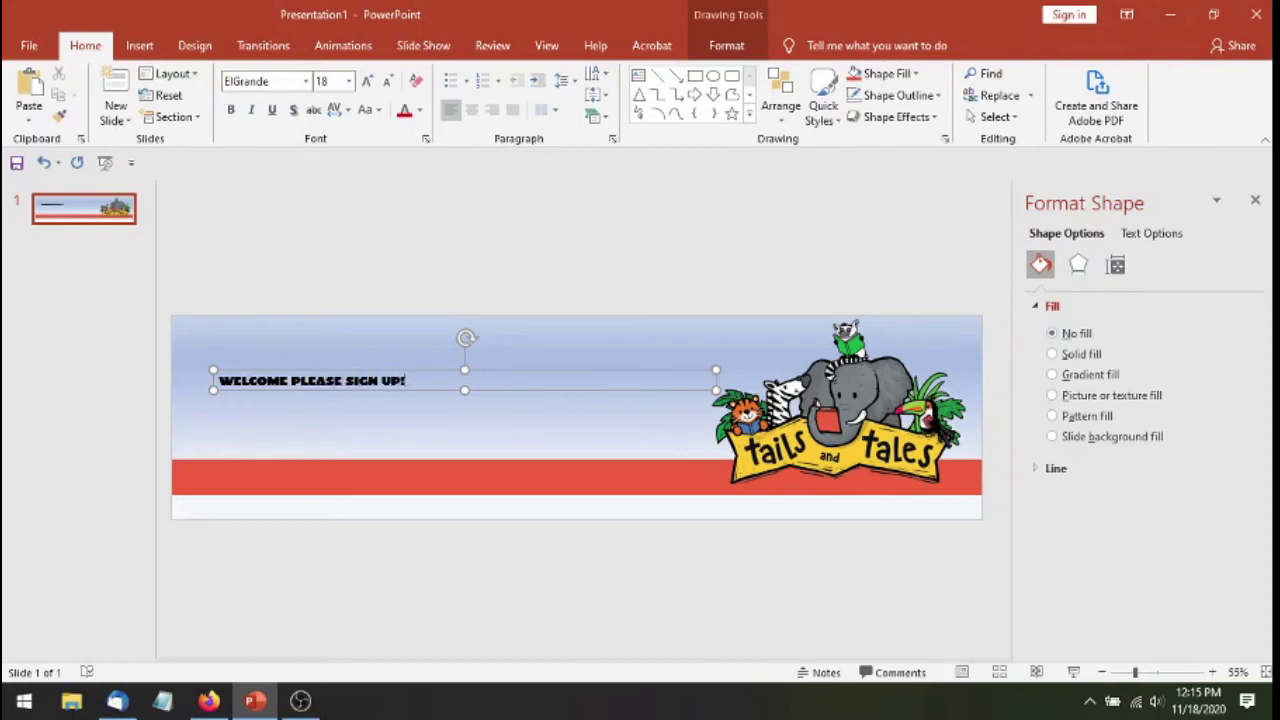
- Color the whole 'WELCOME PLEASE SIGN UP!' line gray using the font color Eyedropper
triple_click(397, 380)
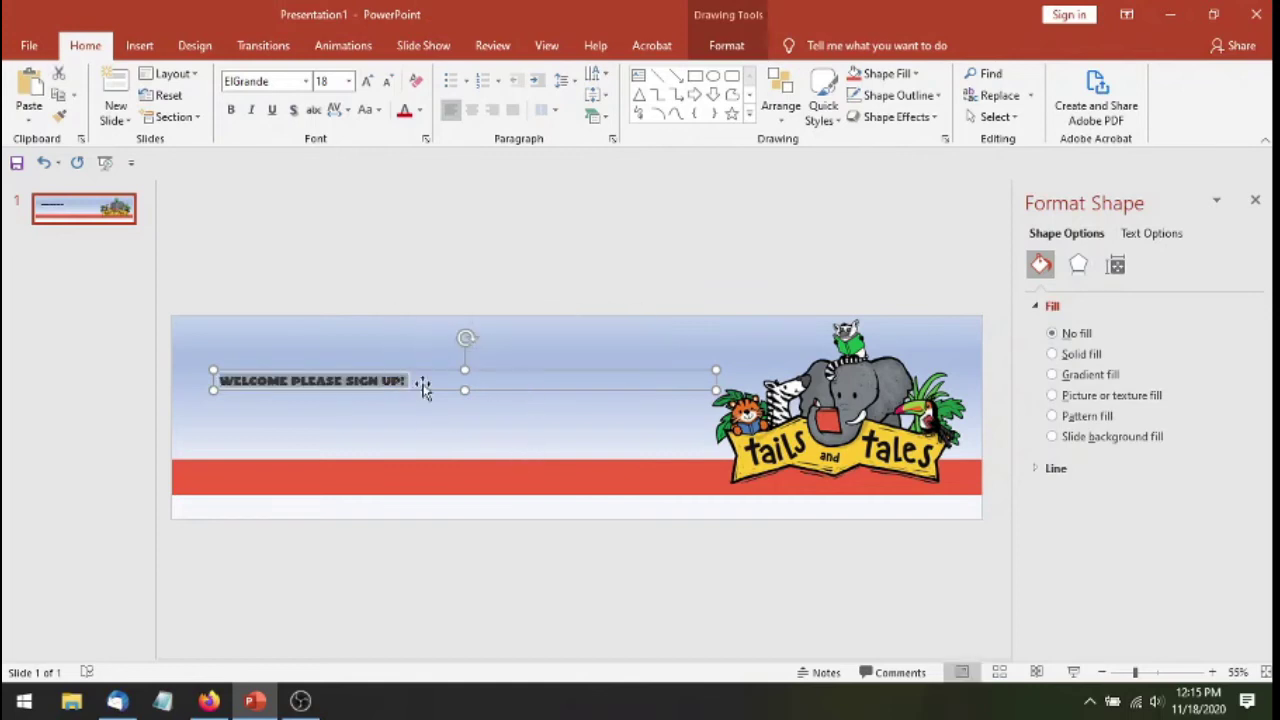
right_click(398, 384)
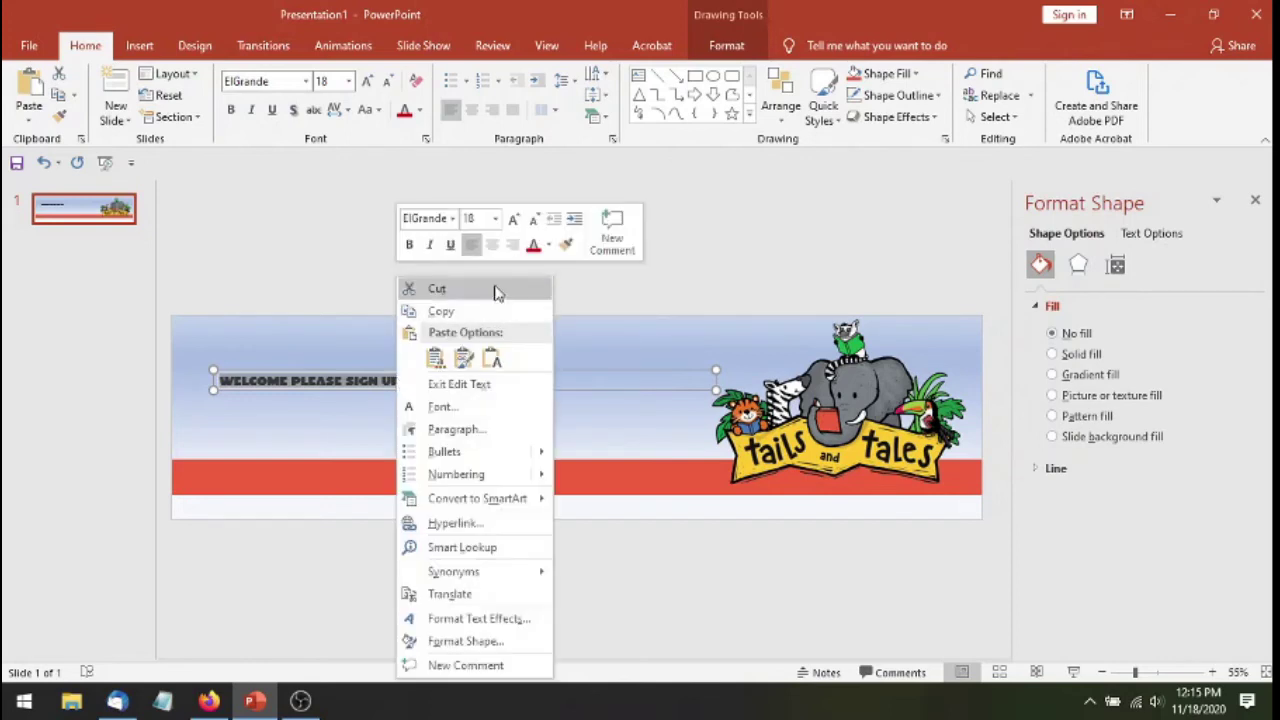
left_click(533, 248)
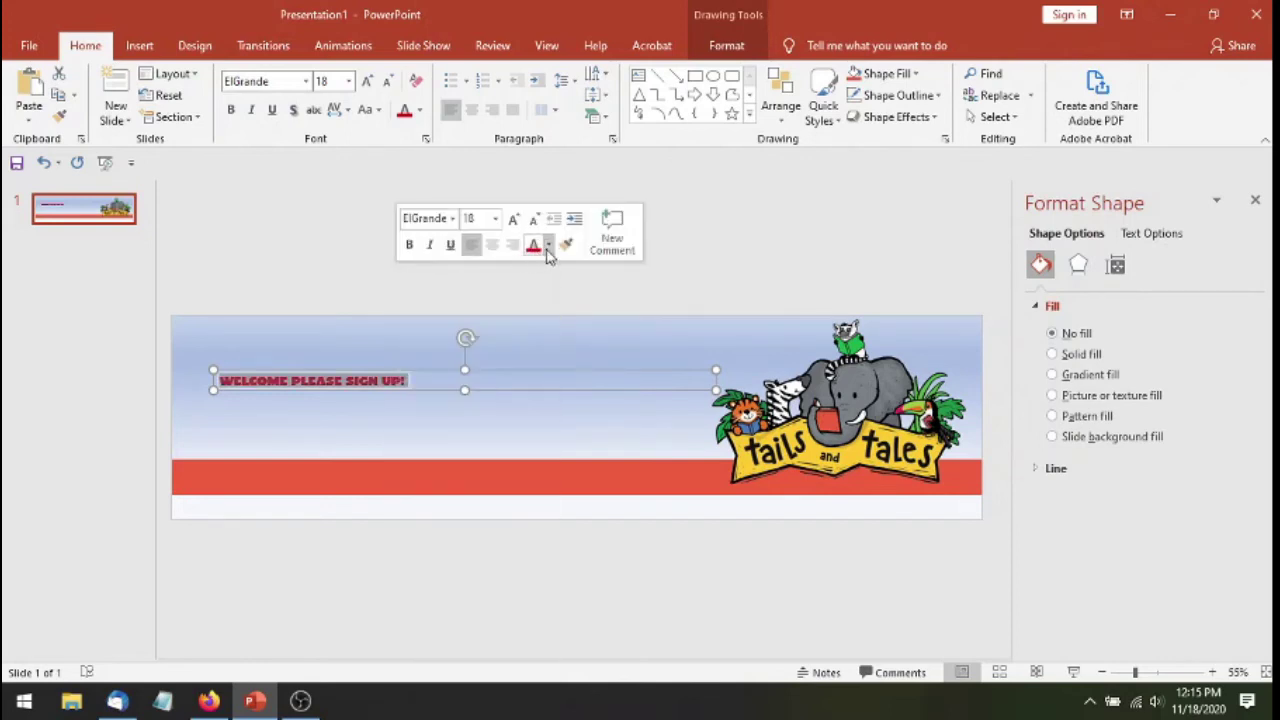
left_click(548, 245)
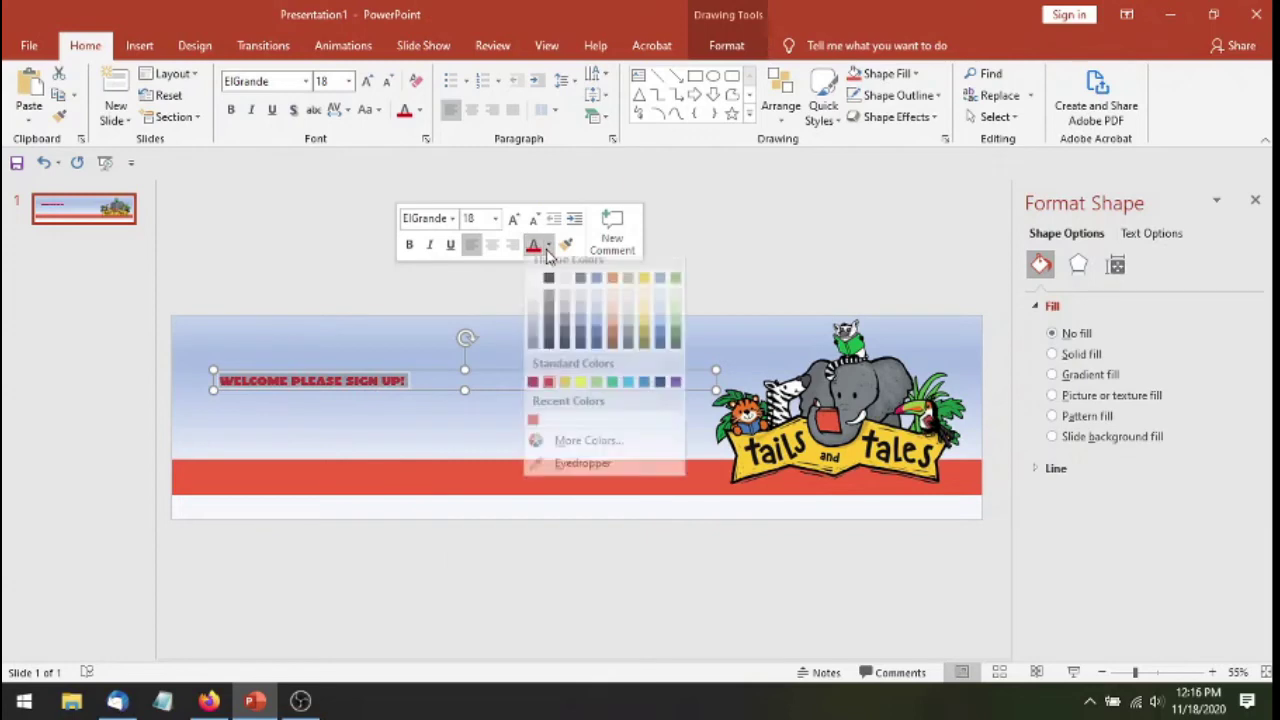
left_click(590, 474)
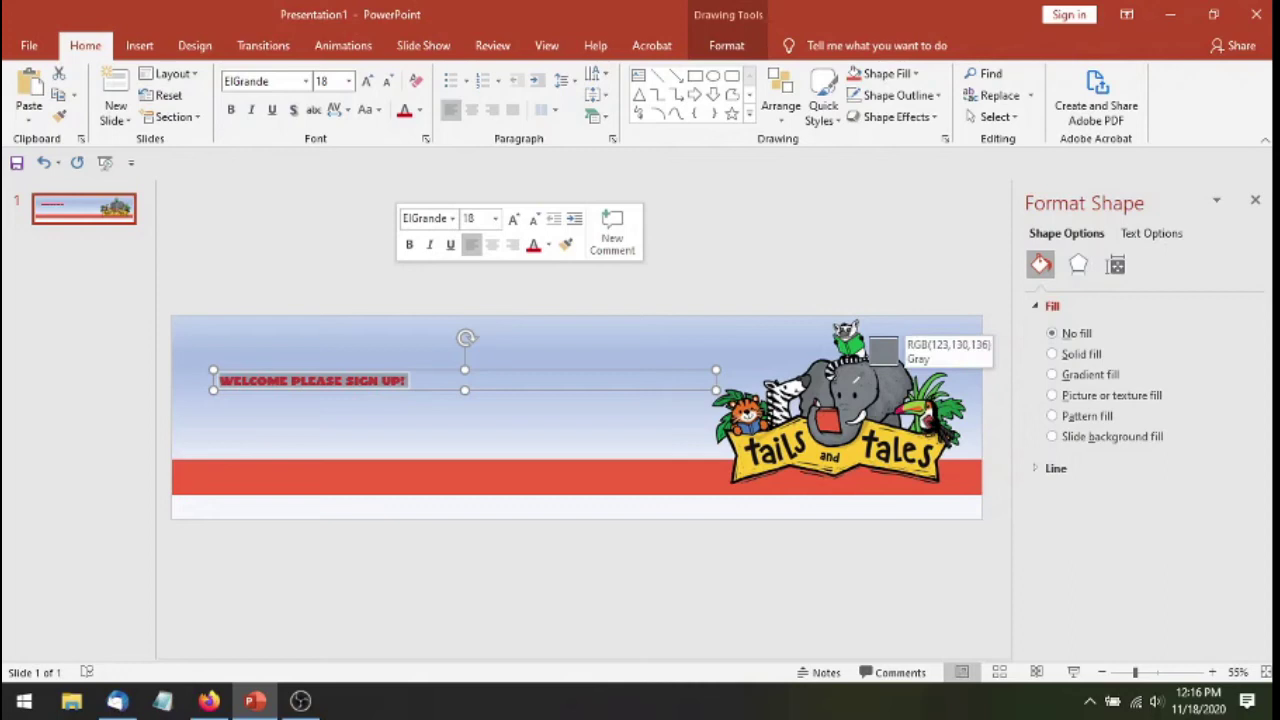
left_click(858, 379)
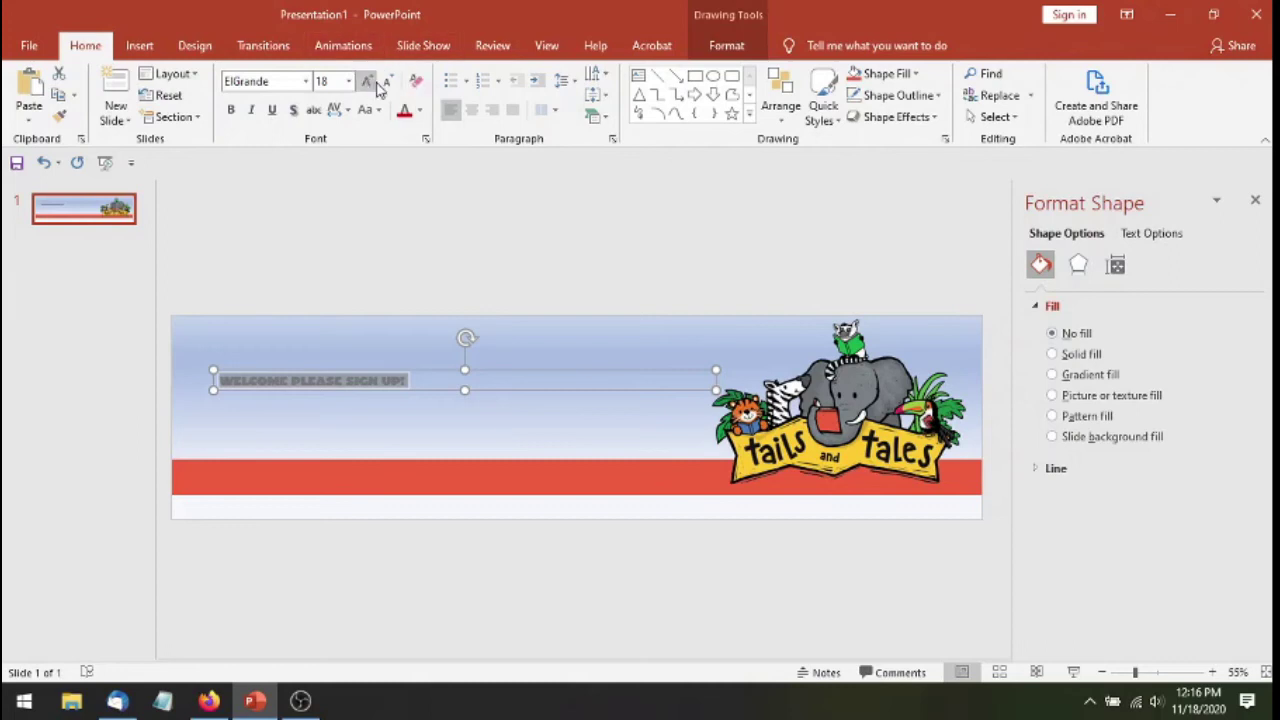
- Resize the text to 44 pt on one line and move the box slightly lower
left_click(369, 84)
left_click(369, 84)
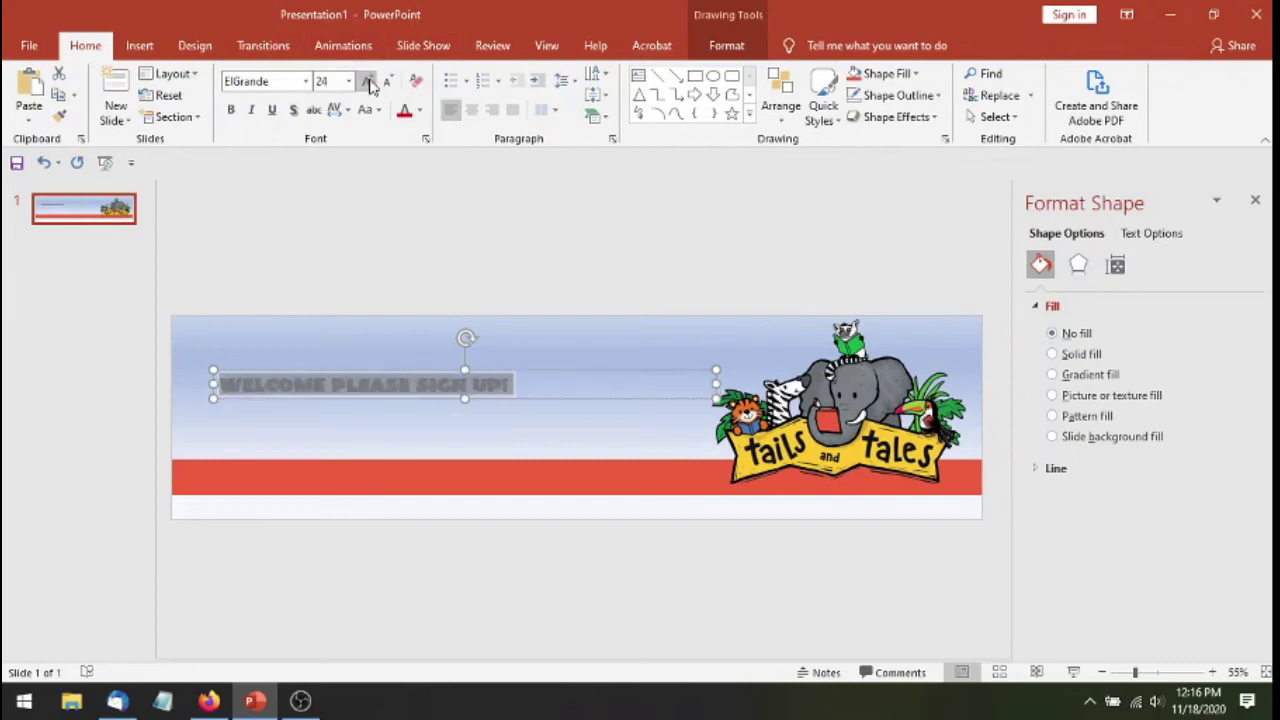
left_click(369, 84)
left_click(369, 84)
left_click(369, 84)
left_click(369, 84)
left_click(369, 84)
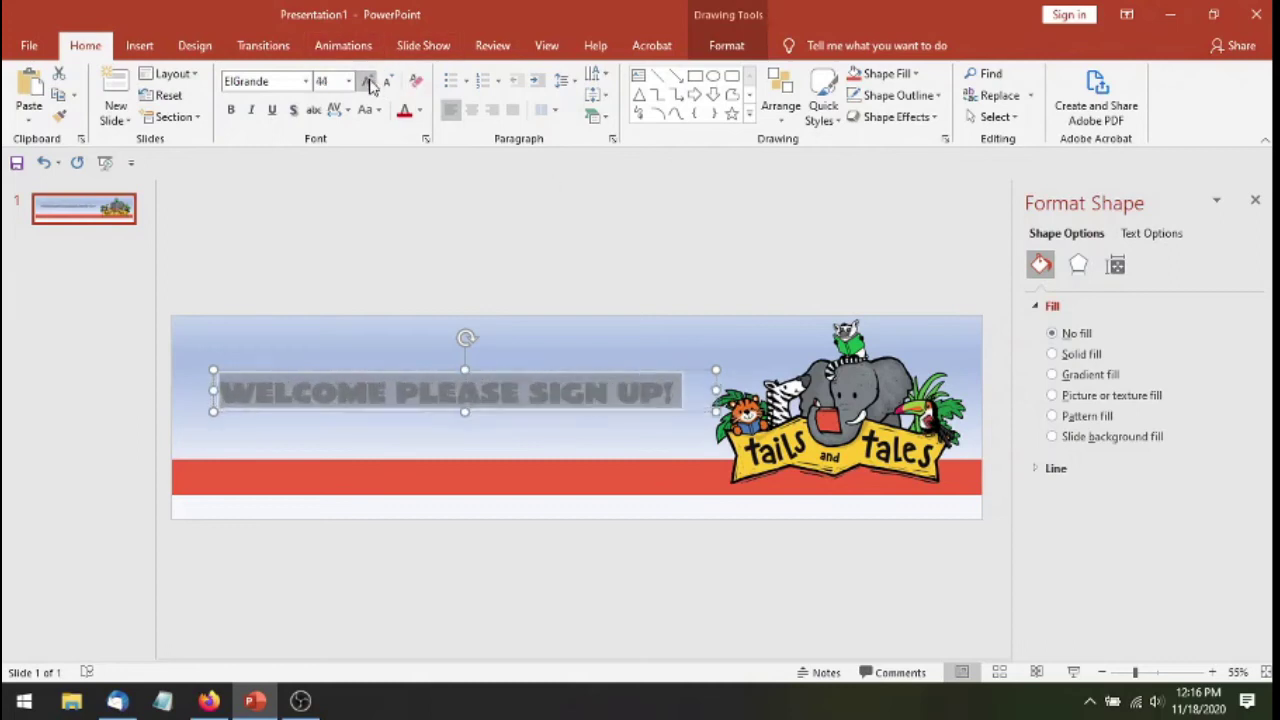
left_click(369, 84)
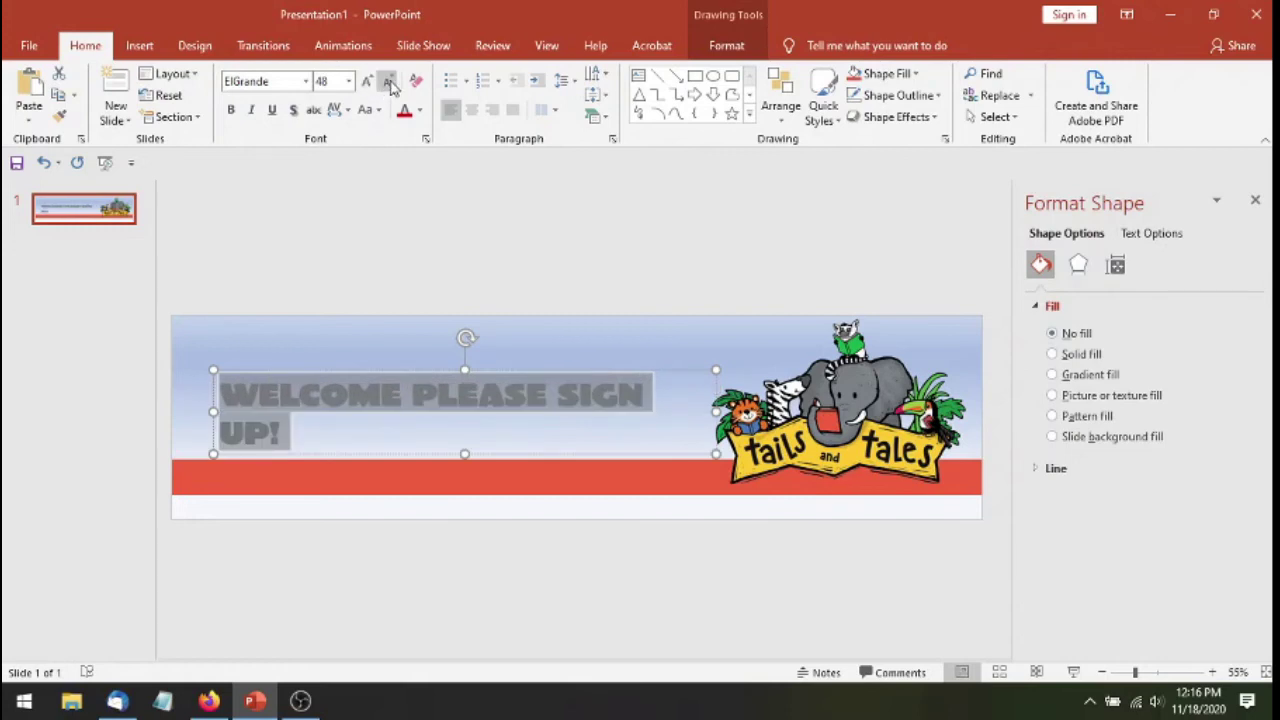
left_click(387, 81)
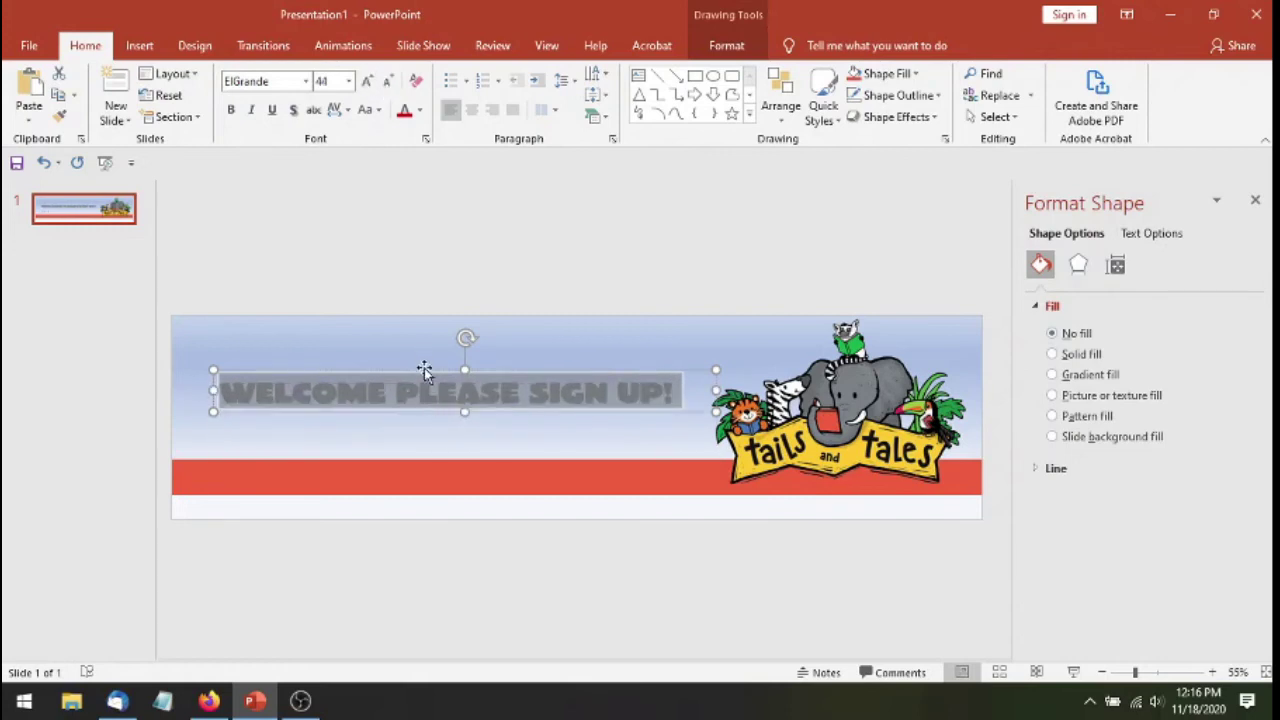
left_click_drag(423, 369, 429, 410)
- Use Save As to export only the current banner slide as JPEG 'Library sign up banner' into 2021 Tails and Tales
left_click(406, 268)
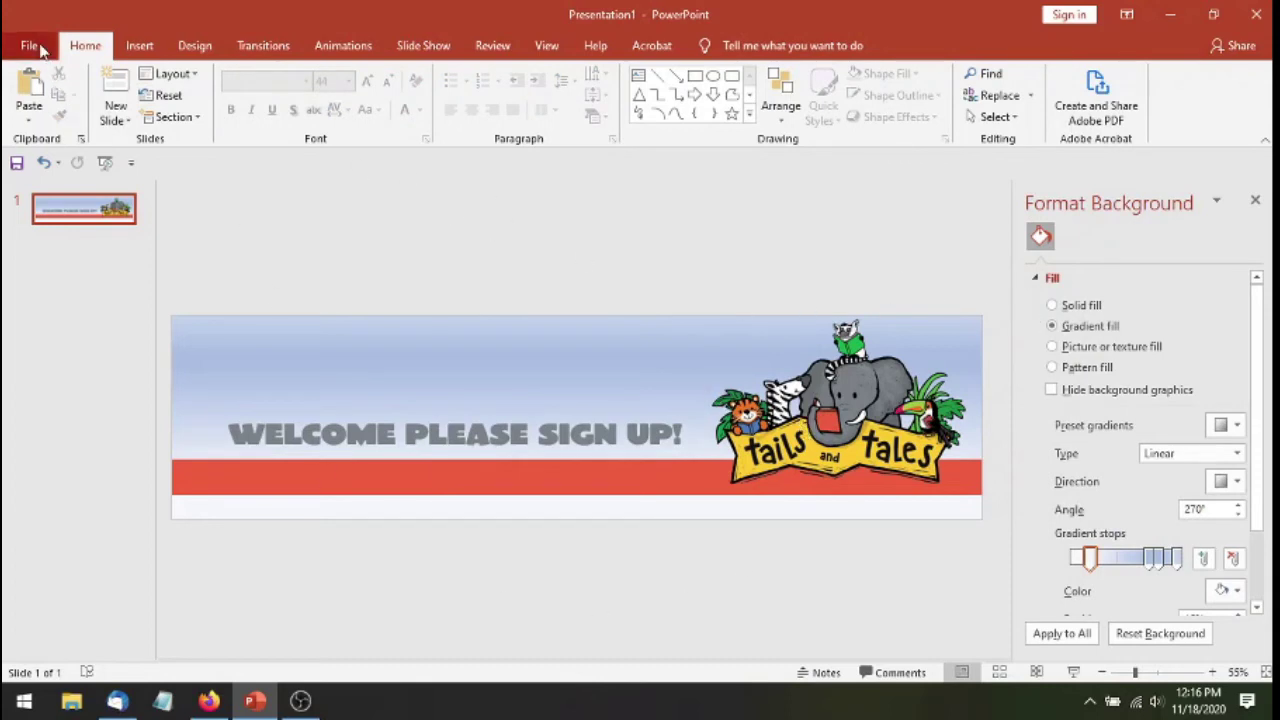
left_click(30, 46)
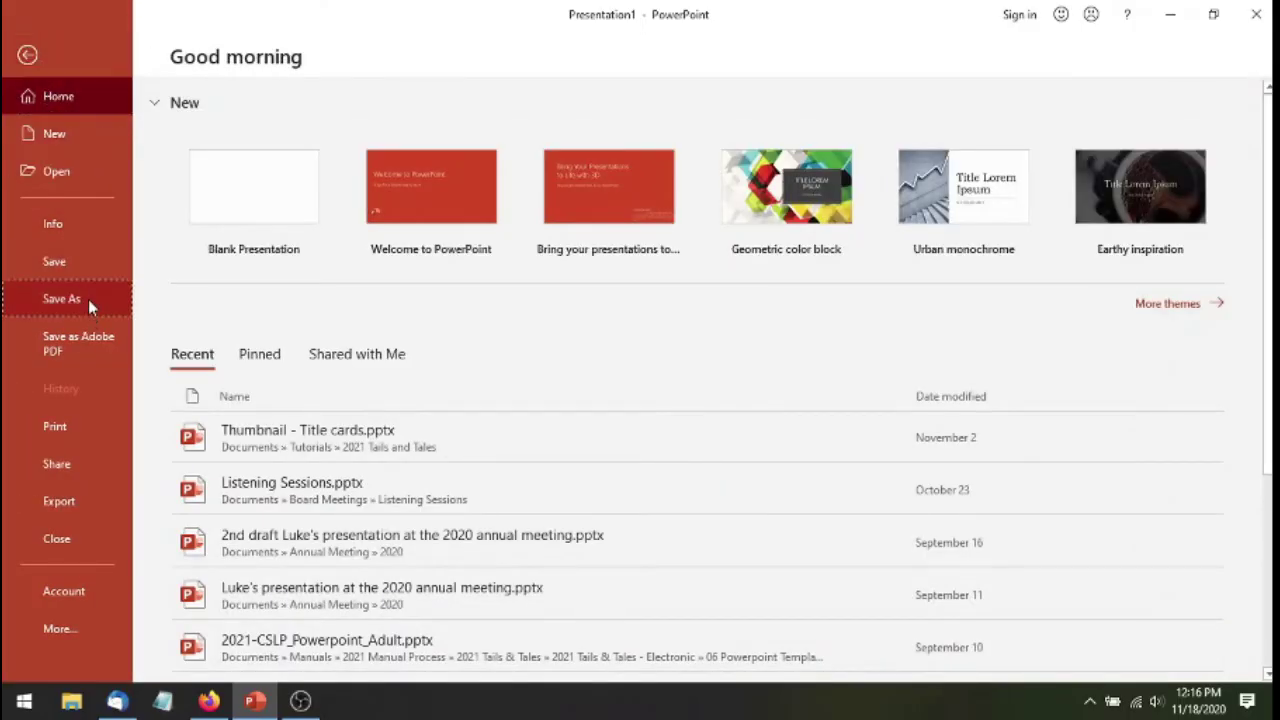
left_click(62, 299)
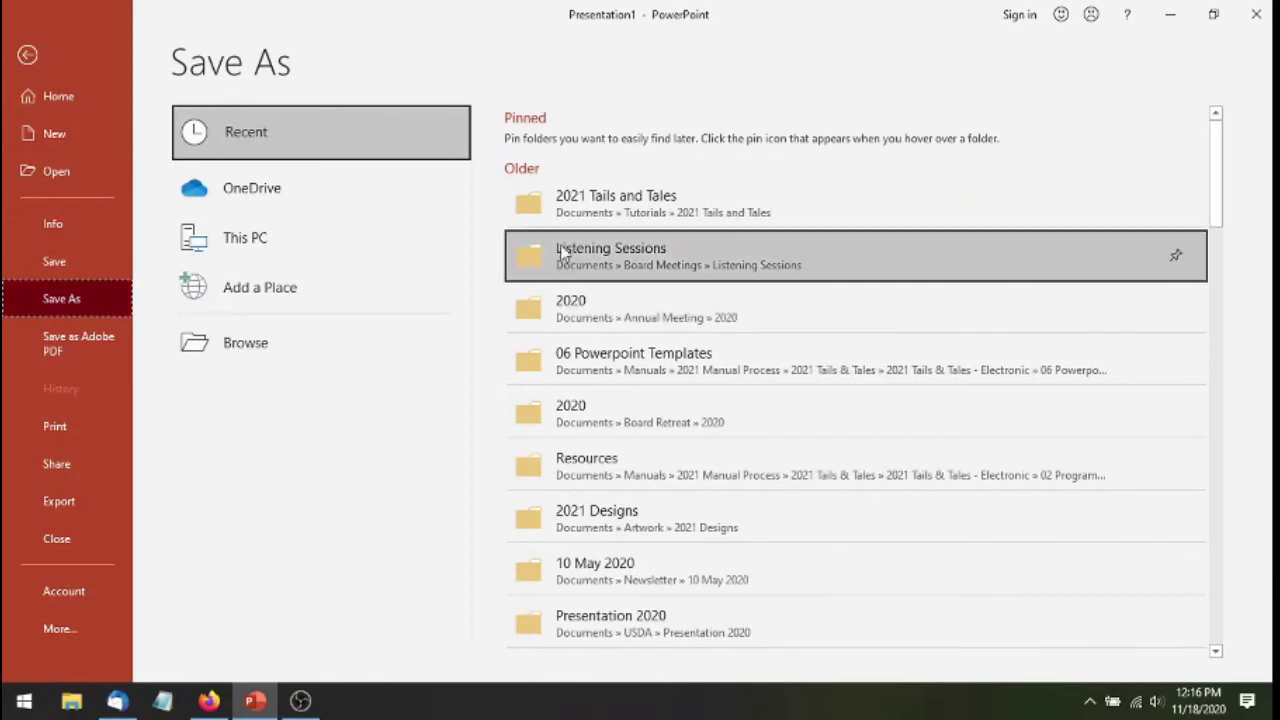
left_click(576, 204)
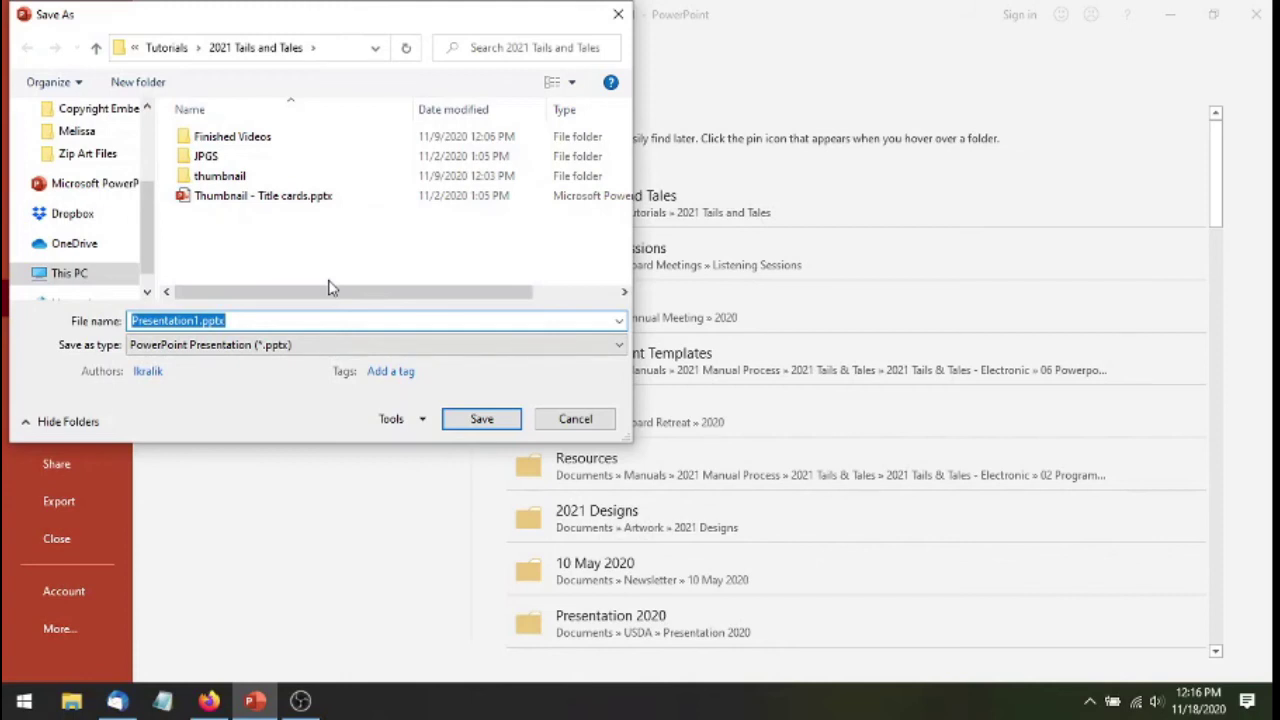
type("Lig")
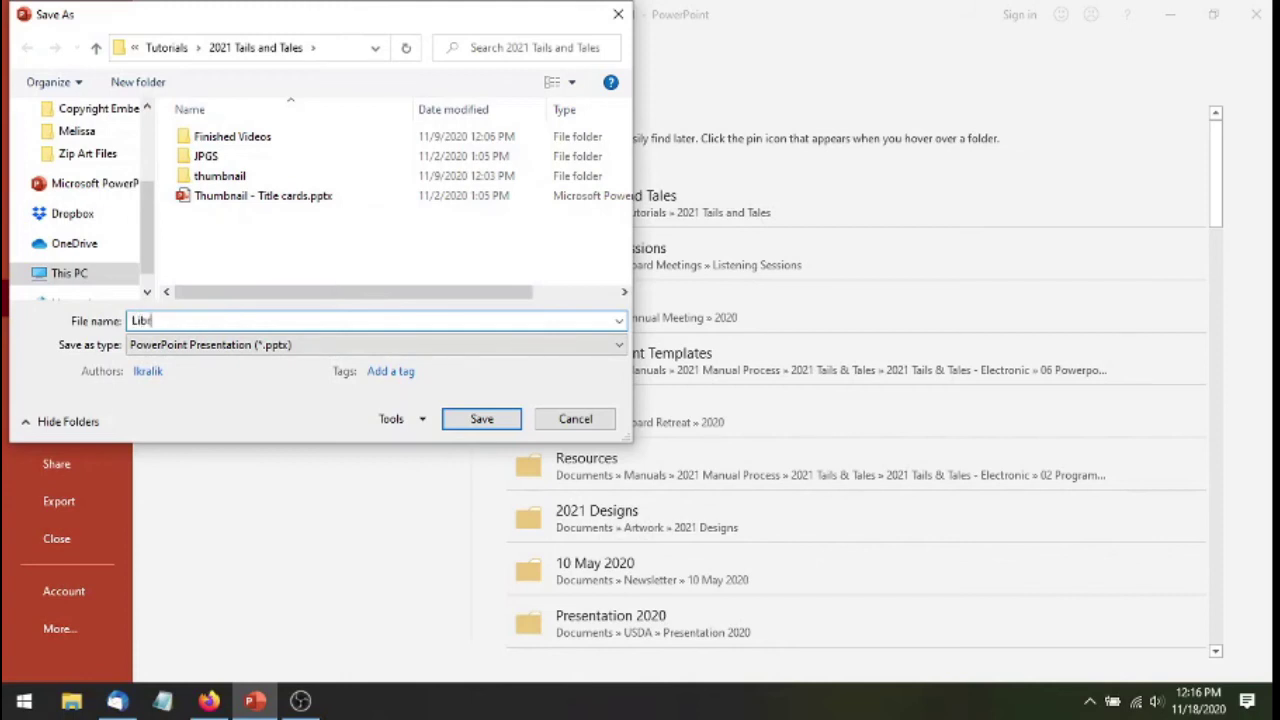
type("rary sign up banner")
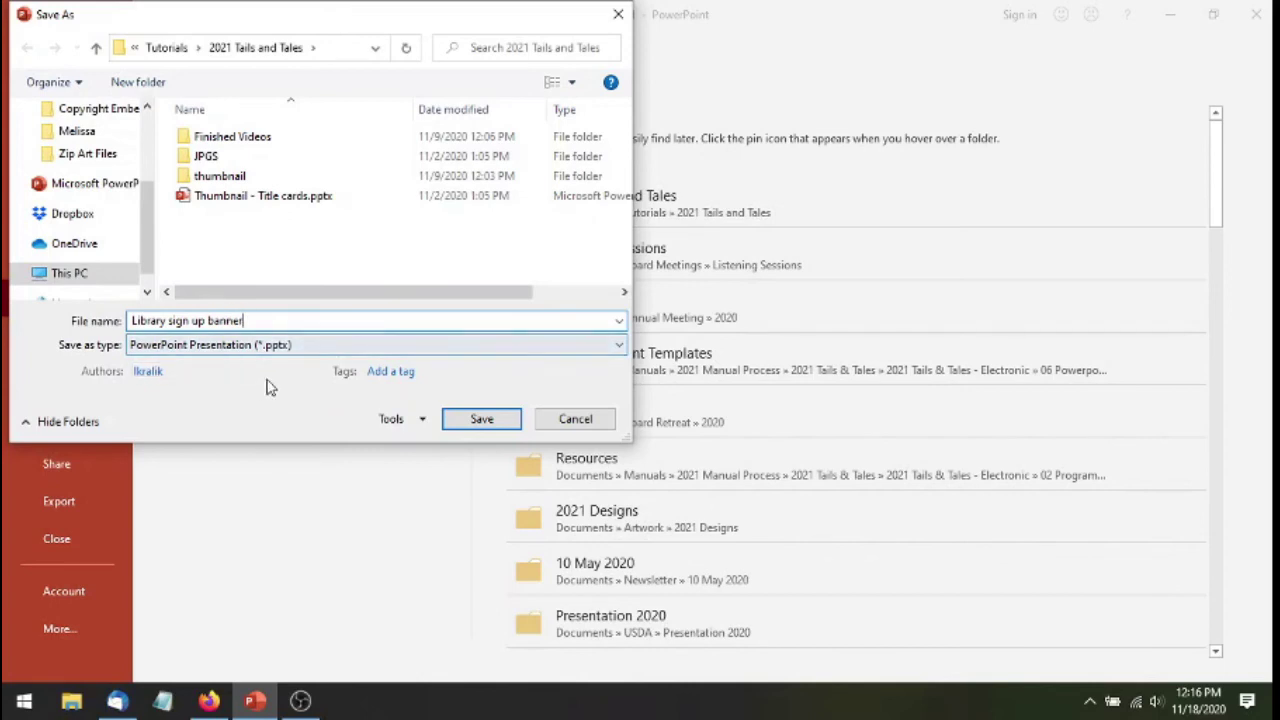
left_click(279, 346)
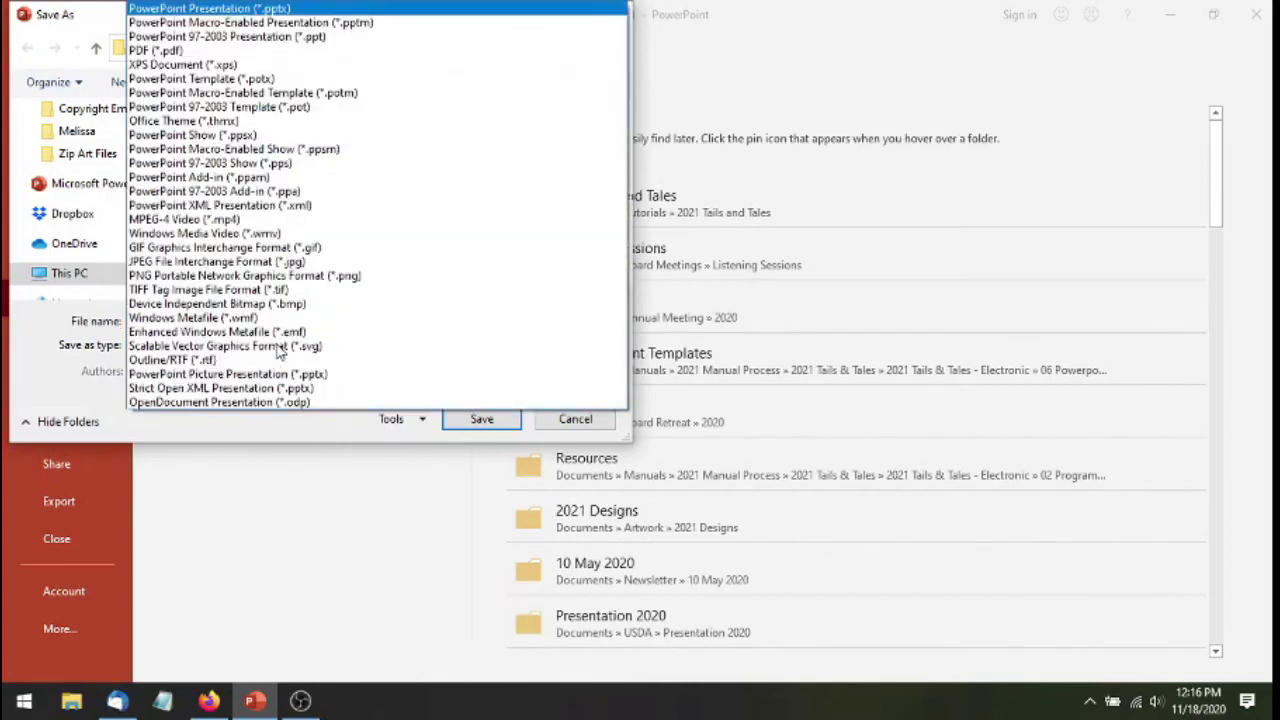
left_click(199, 262)
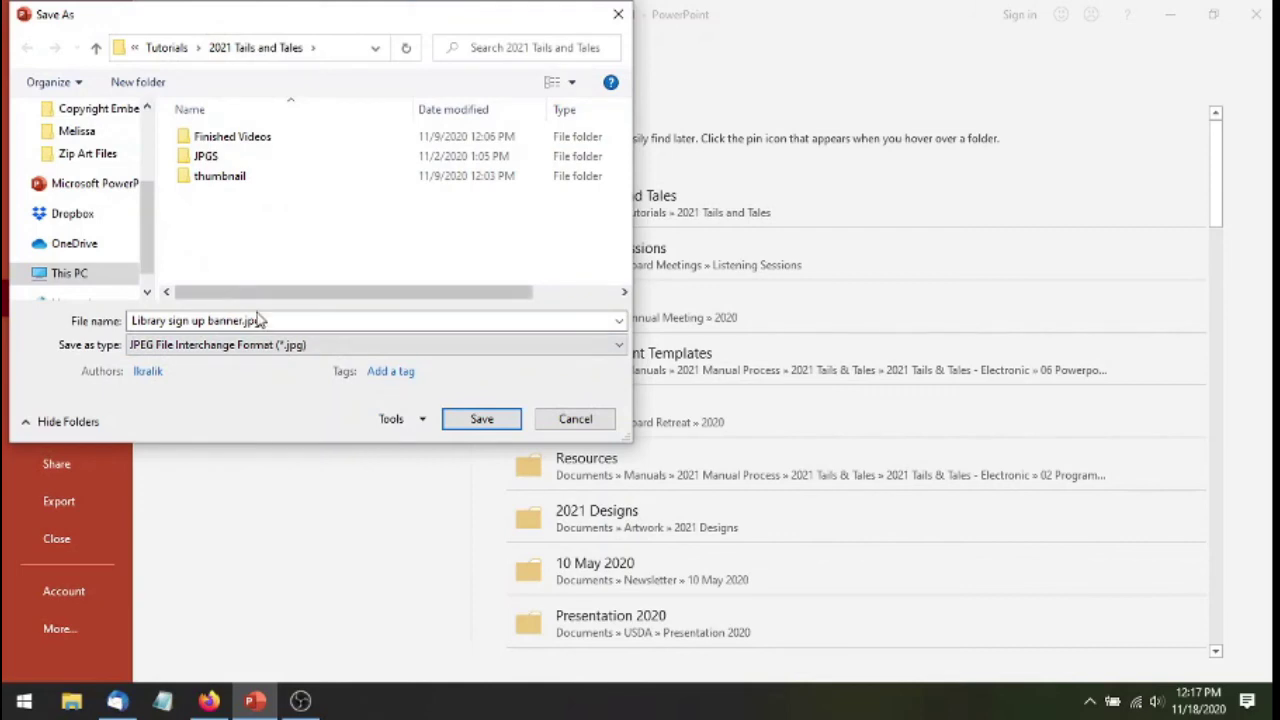
left_click(480, 420)
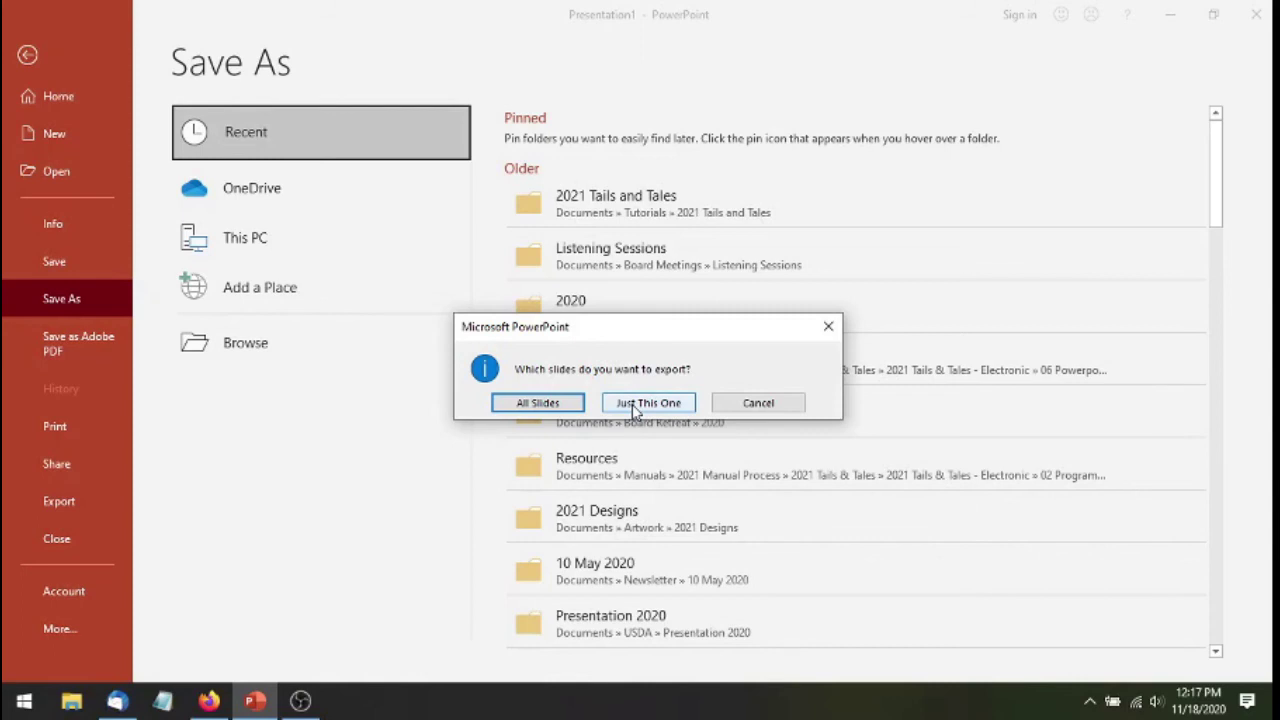
left_click(634, 408)
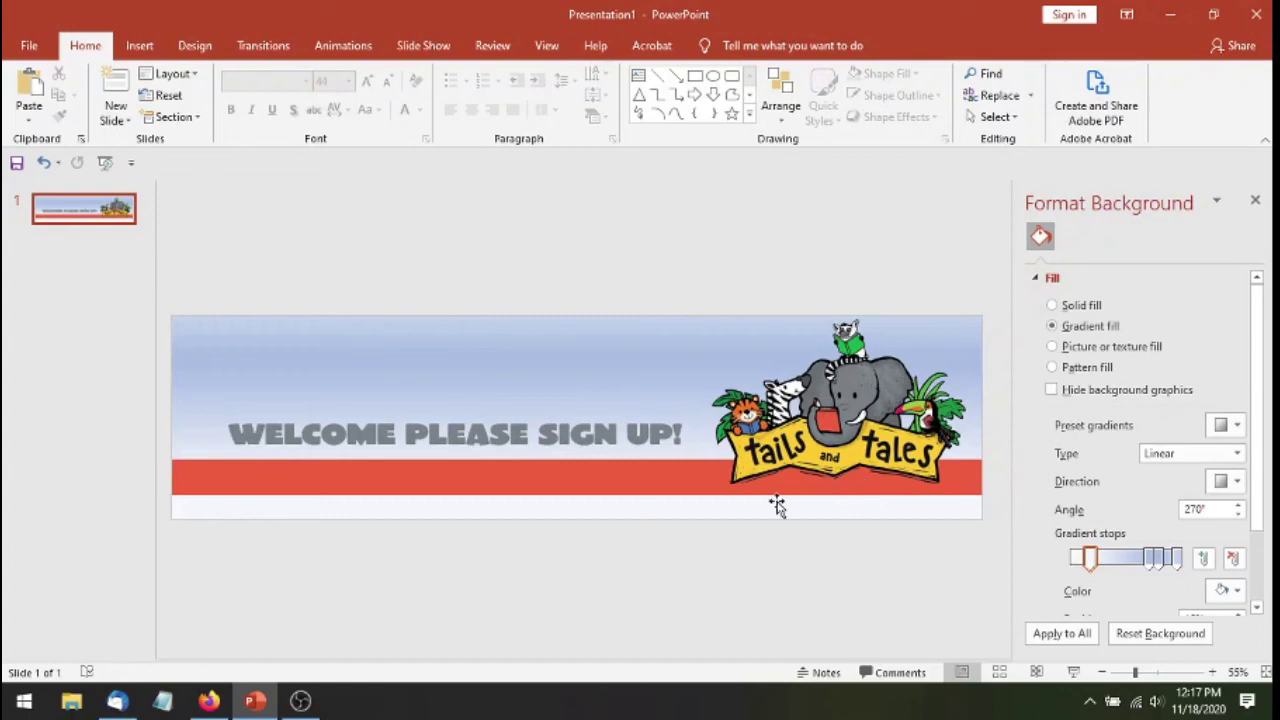
- In Firefox's Summer Reading form, open the theme options and the header image choices
left_click(208, 702)
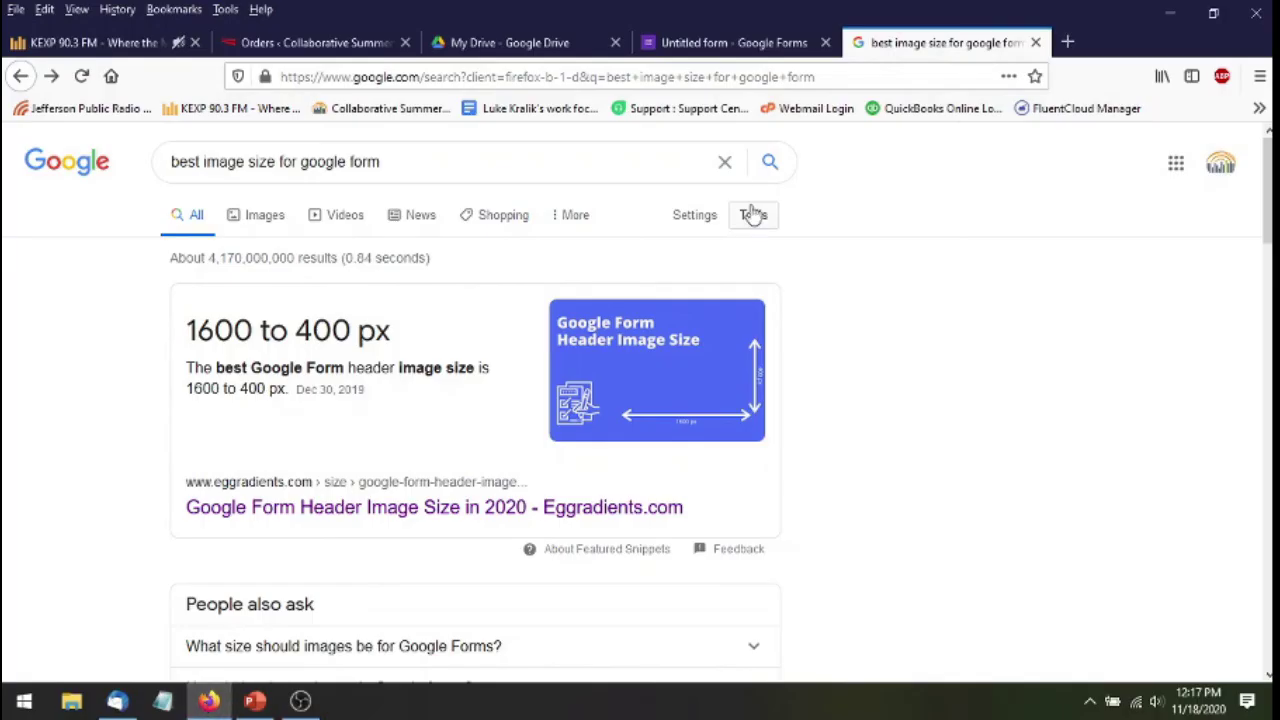
left_click(690, 42)
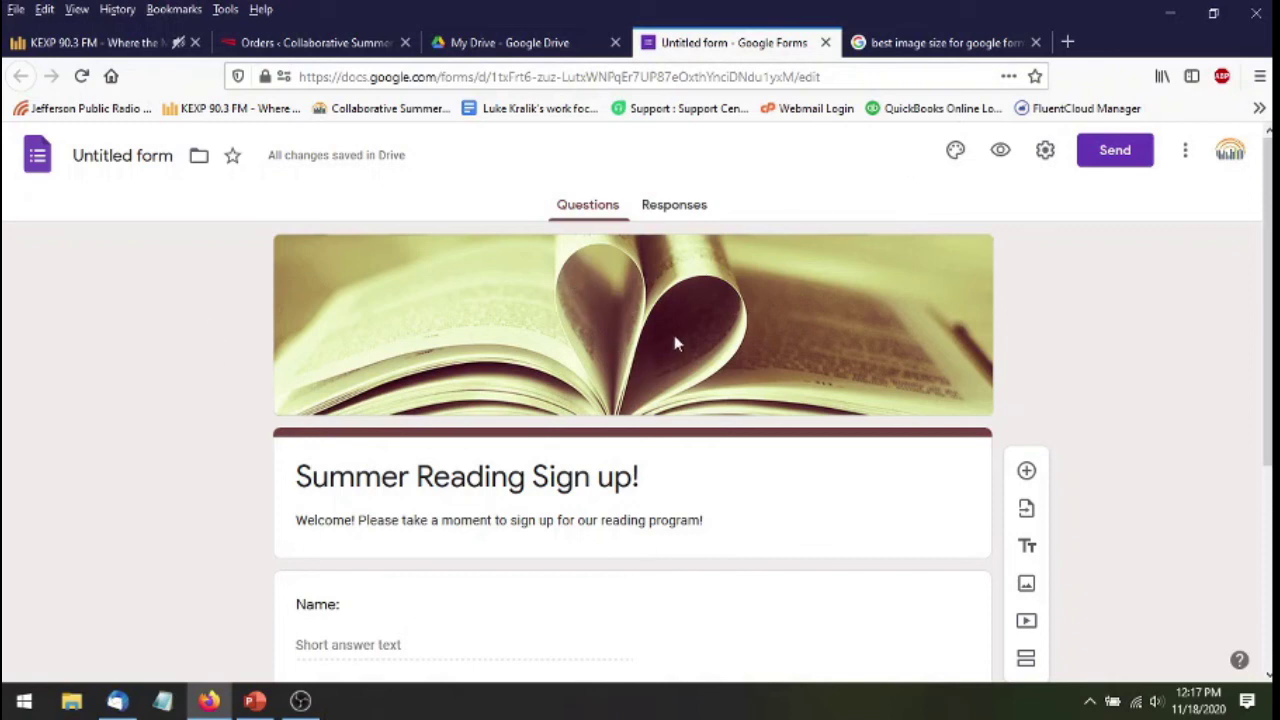
left_click(955, 155)
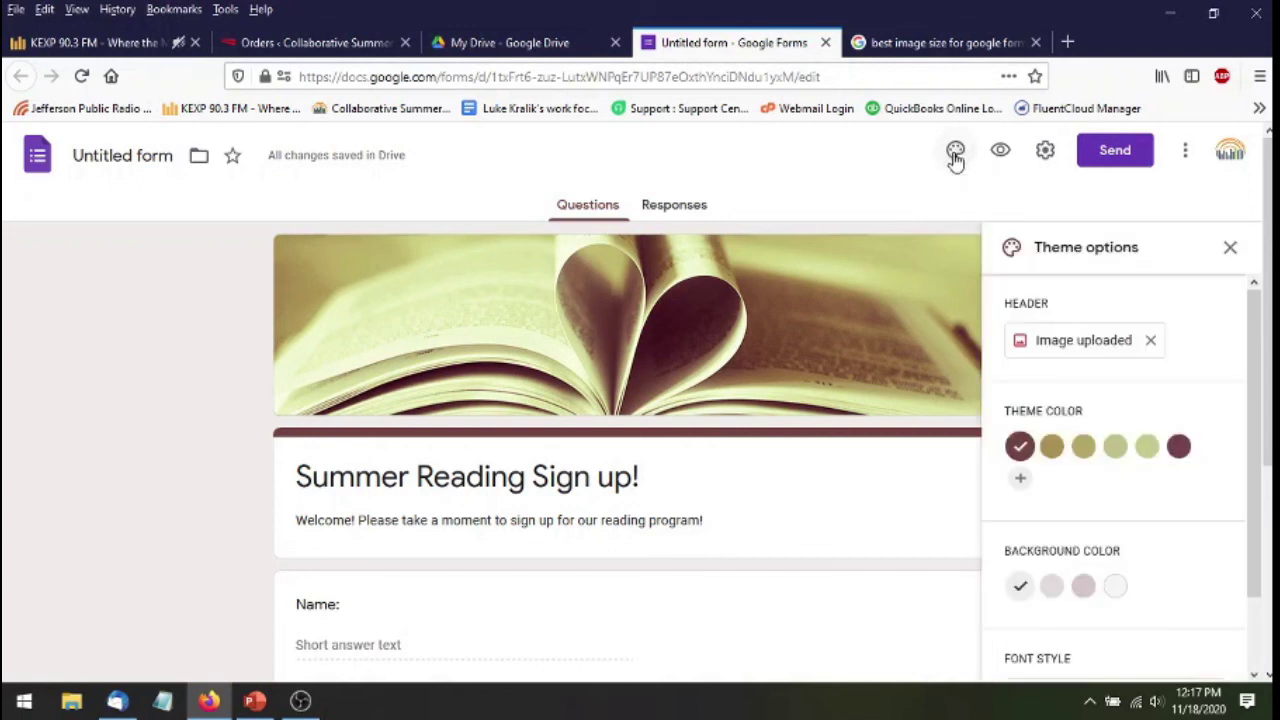
scroll(1108, 445, "down", 2)
scroll(1137, 434, "up", 2)
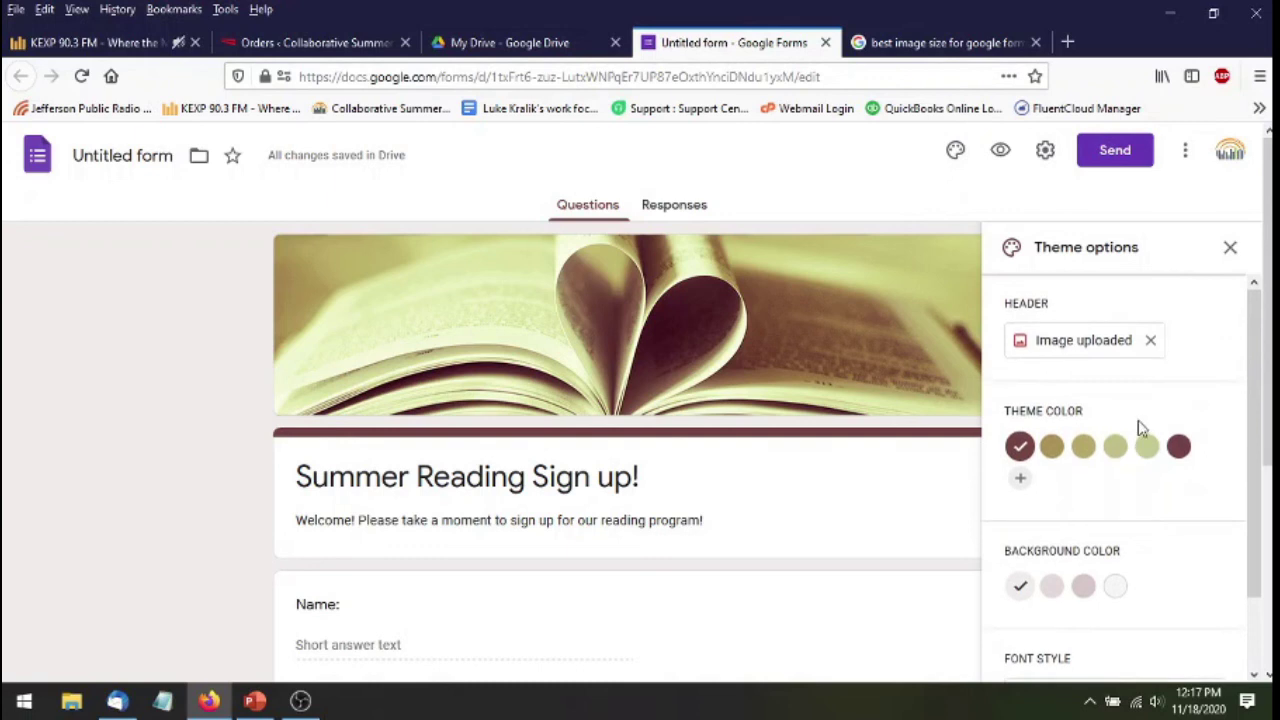
left_click(1110, 350)
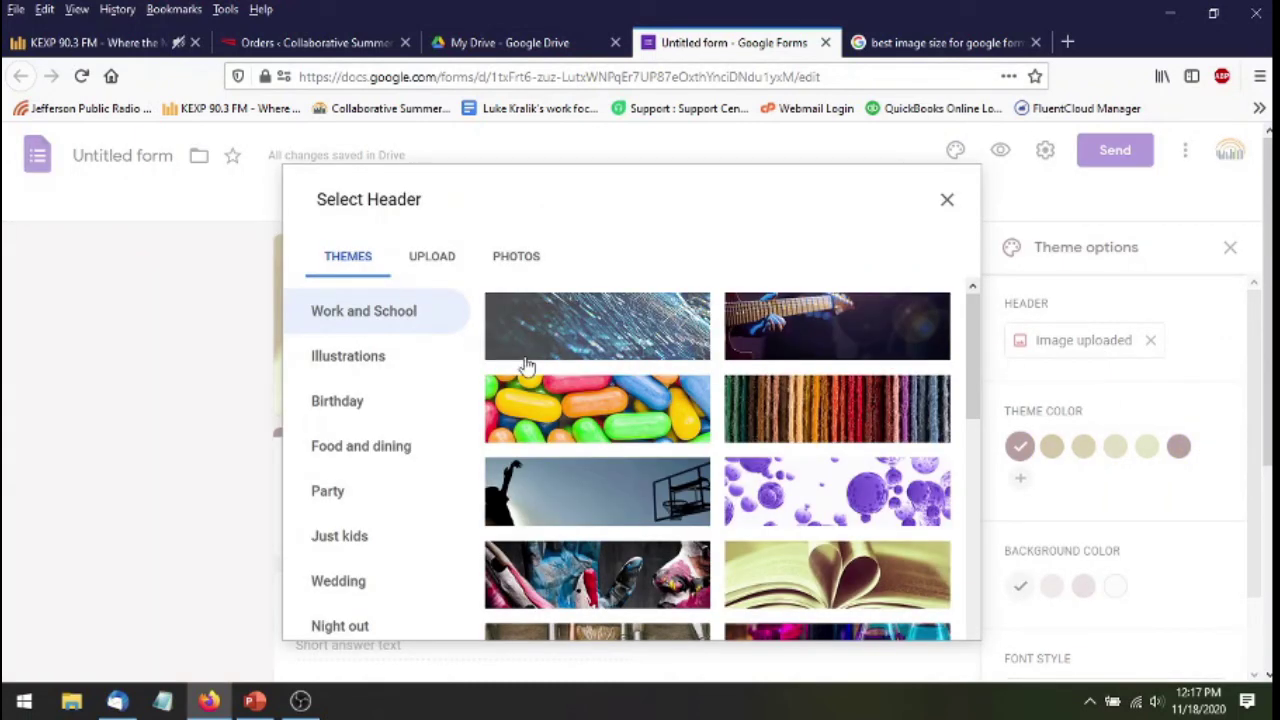
- Upload Library sign up banner.jpg from Documents > Tutorials > 2021 Tails and Tales as the form header
left_click(430, 259)
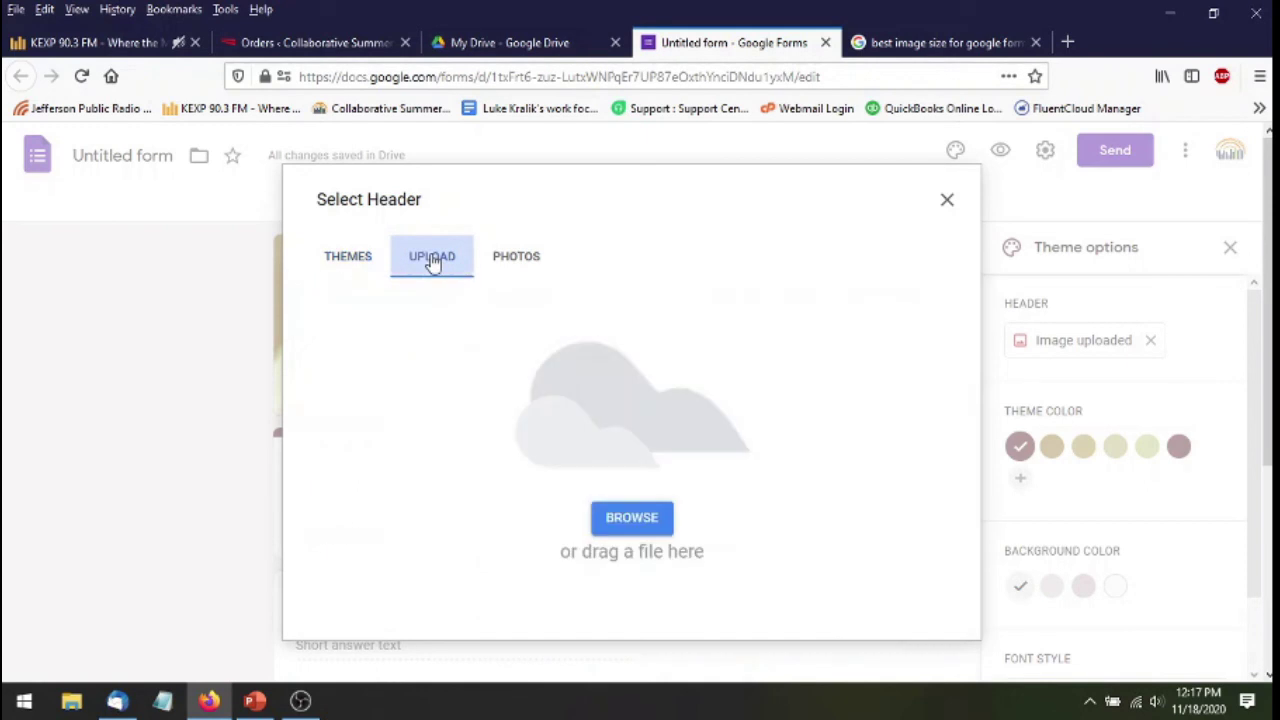
left_click(650, 520)
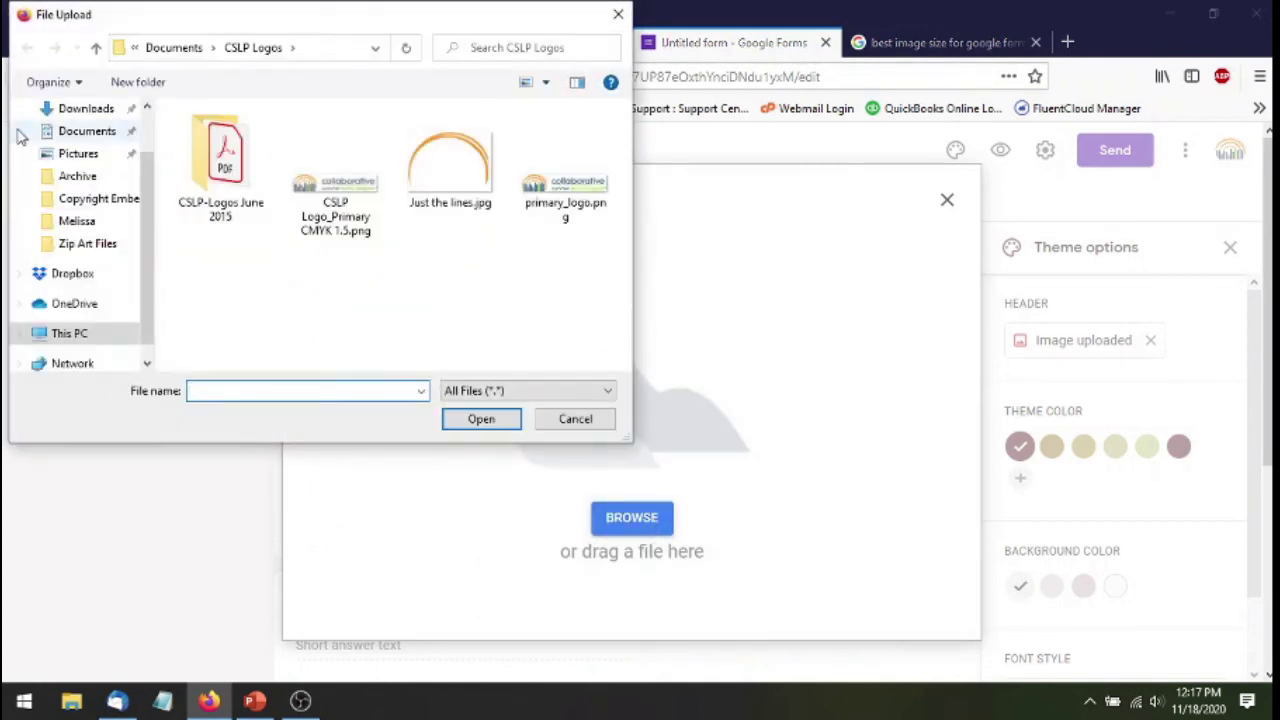
left_click(96, 48)
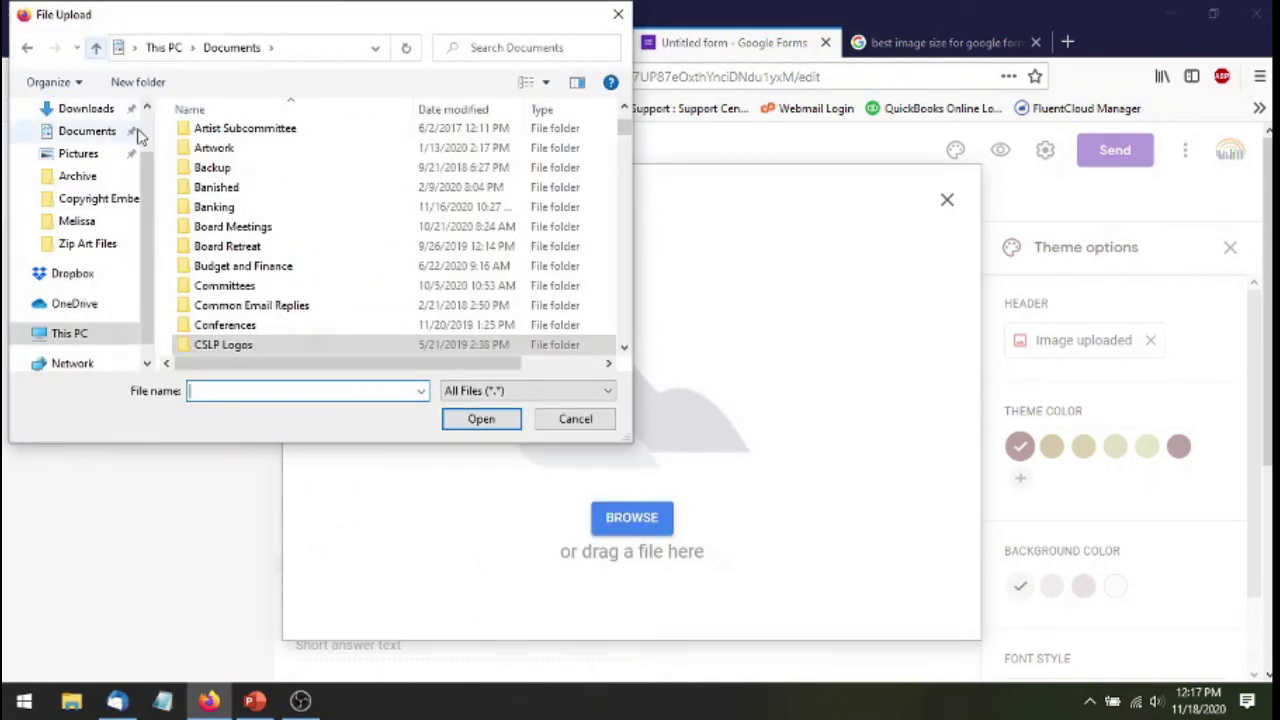
scroll(191, 194, "down", 9)
scroll(210, 283, "down", 12)
scroll(226, 303, "down", 3)
double_click(240, 328)
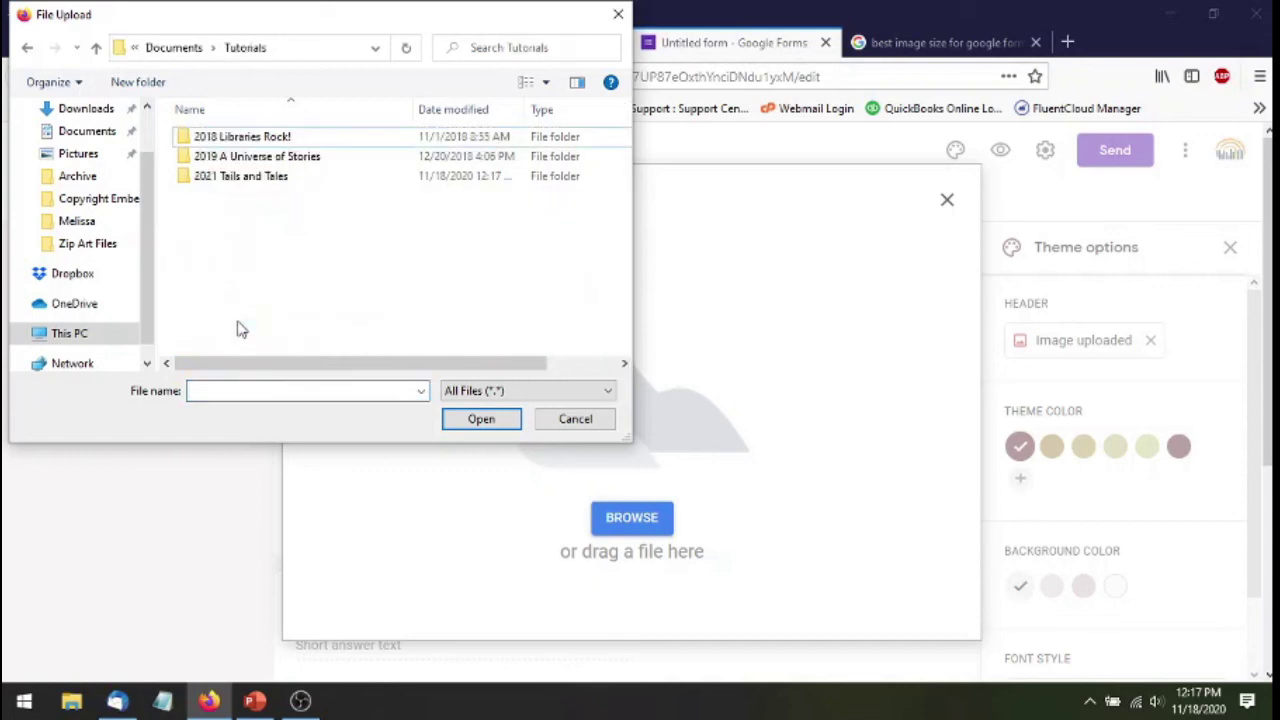
double_click(248, 177)
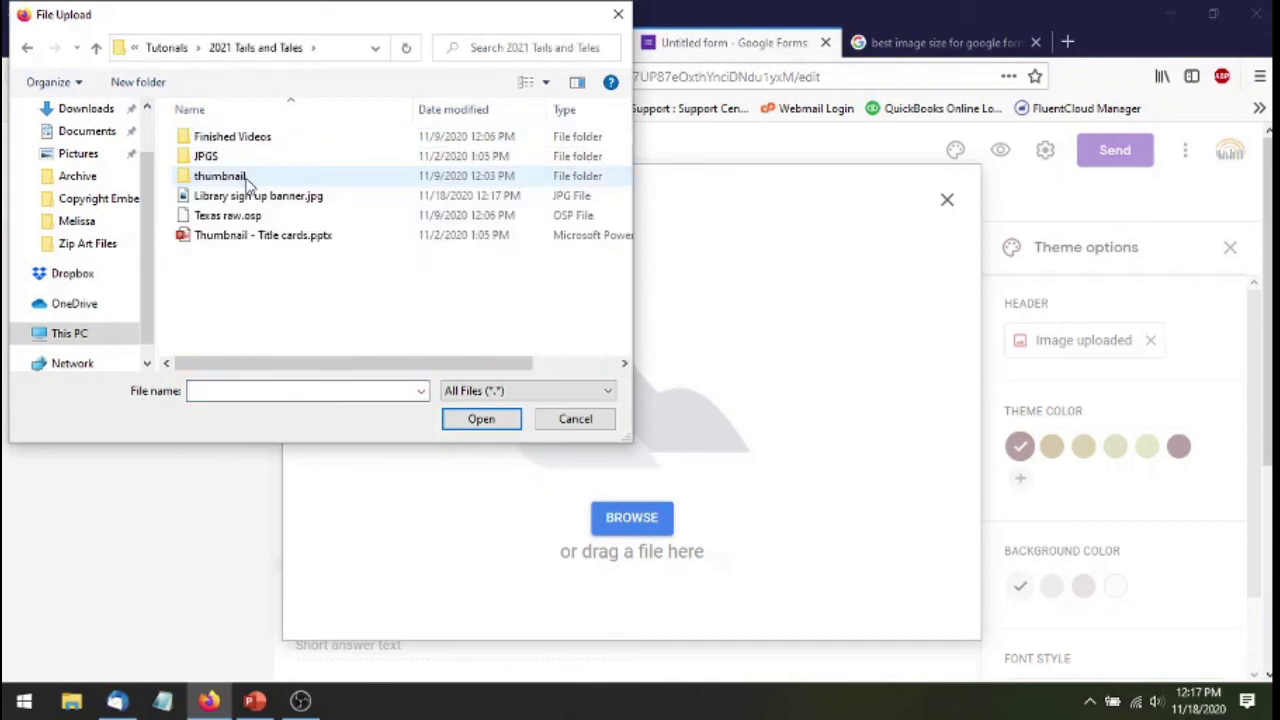
left_click(266, 198)
left_click(481, 419)
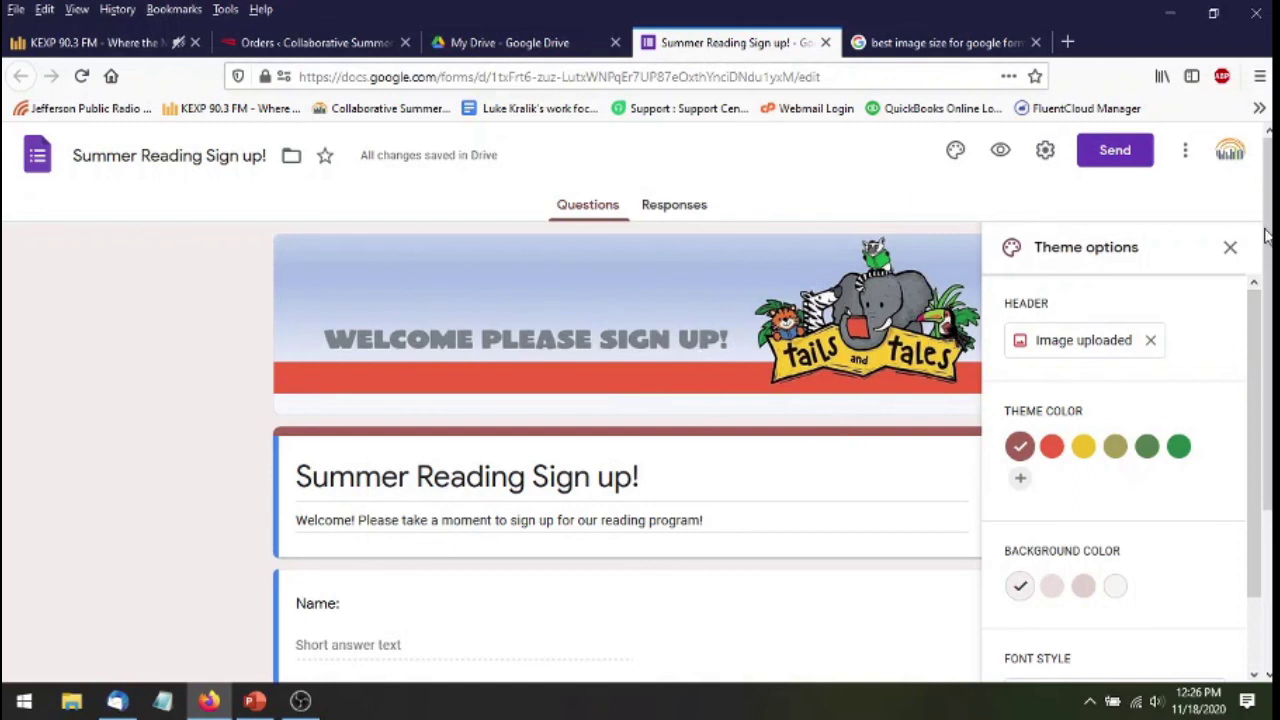
- Close the theme panel and preview the Summer Reading Sign up! form with its new banner
left_click(1231, 250)
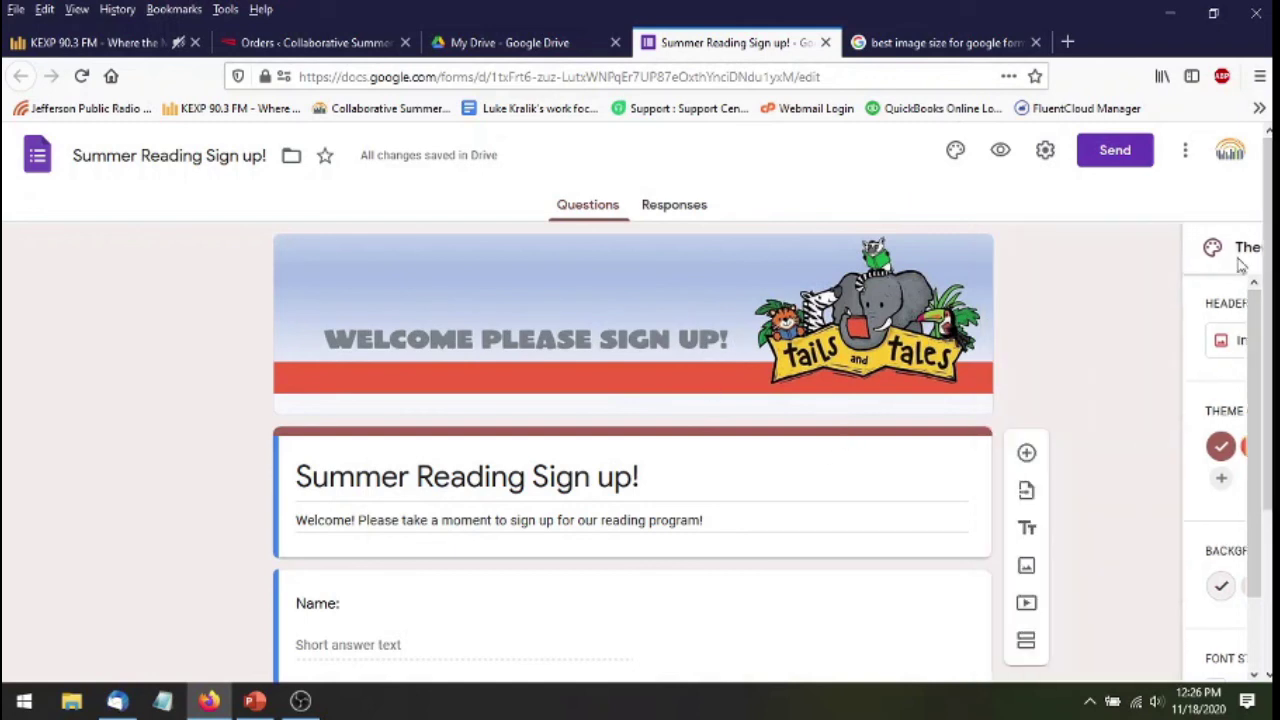
left_click(1000, 150)
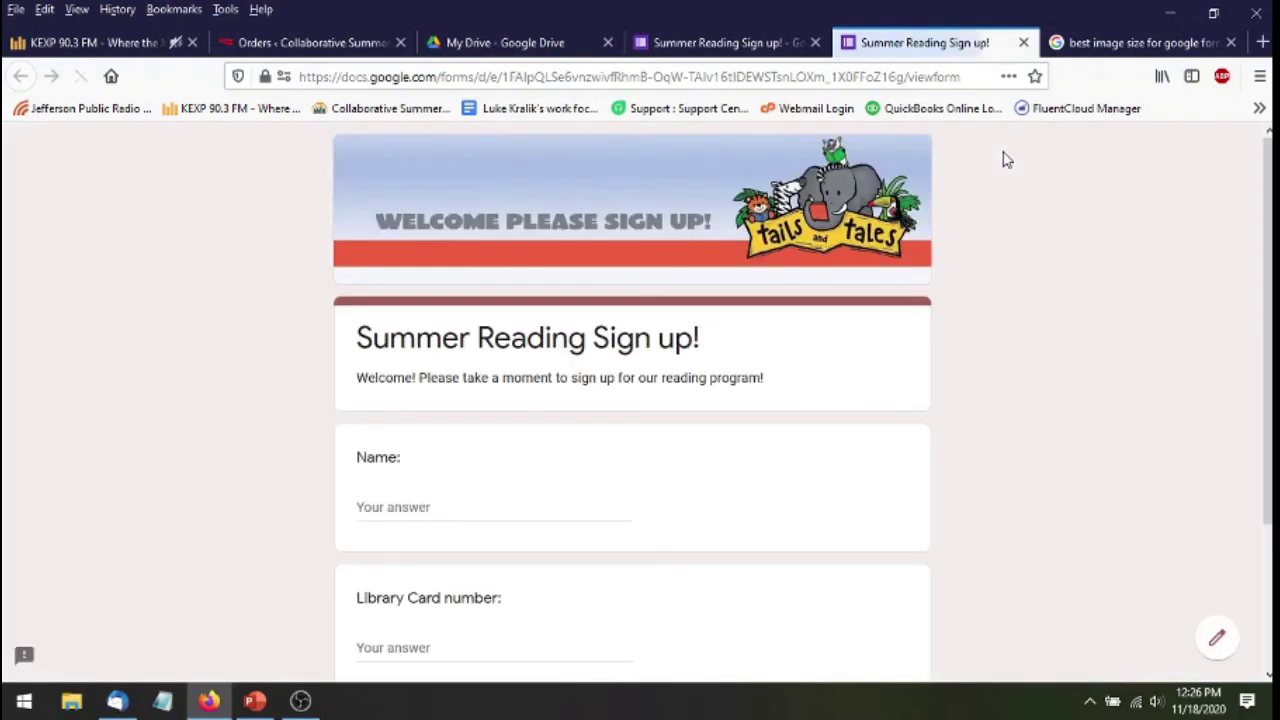